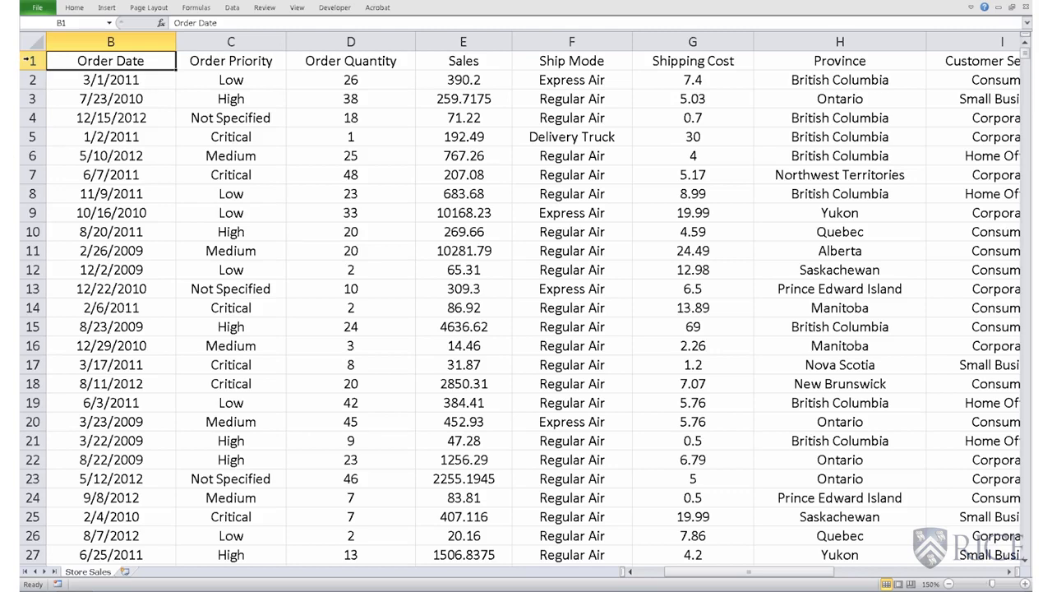
Step: Freeze the top row of the Store Sales sheet so the column headers stay in view
left_click(31, 60)
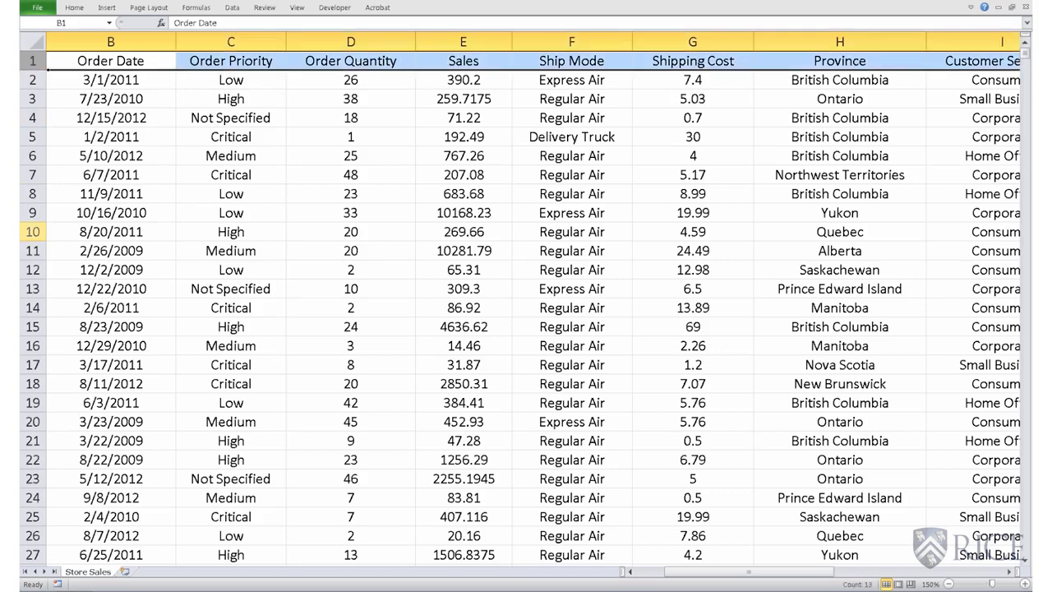
left_click(296, 10)
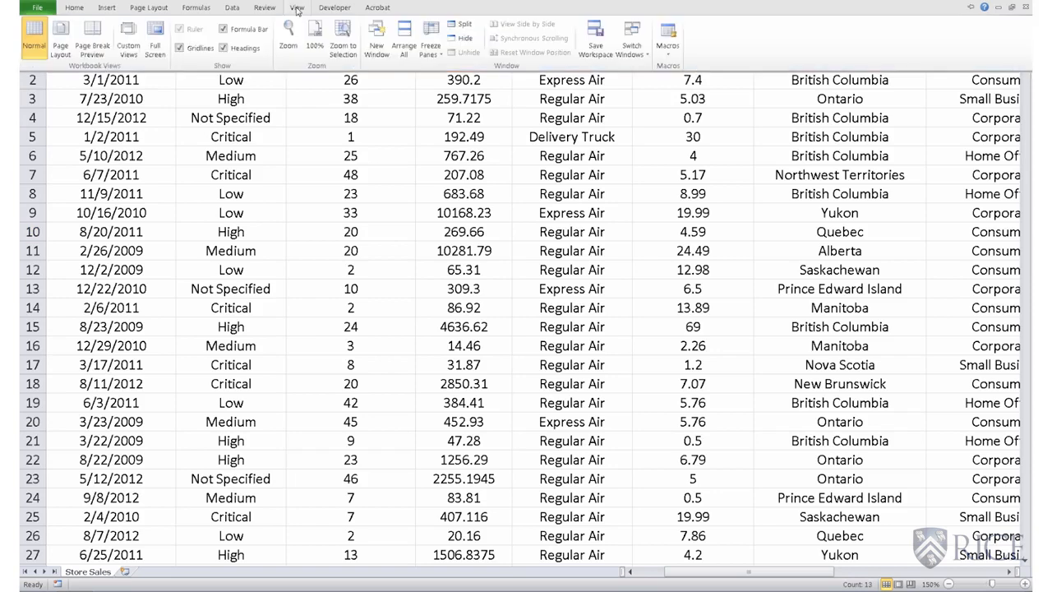
left_click(430, 43)
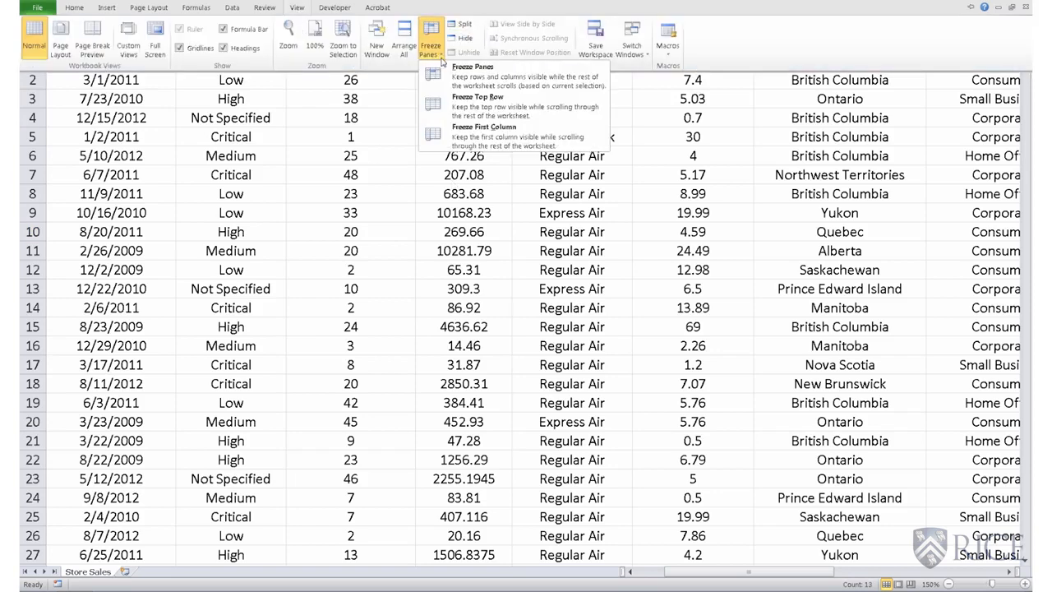
left_click(465, 104)
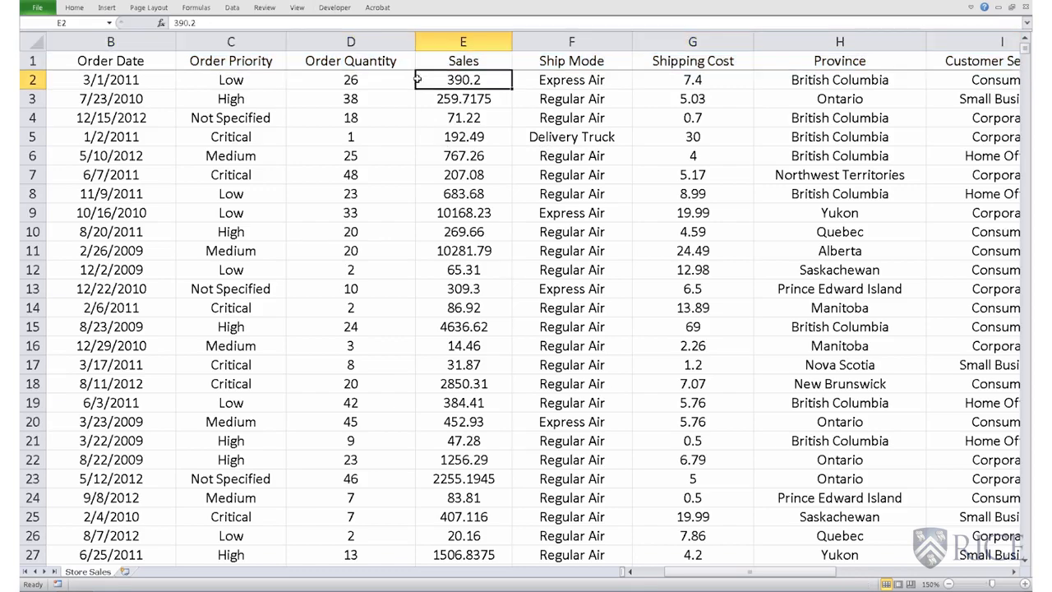
Step: Look through the order records beneath the frozen header row and return to the first record
scroll(389, 132, "down", 2)
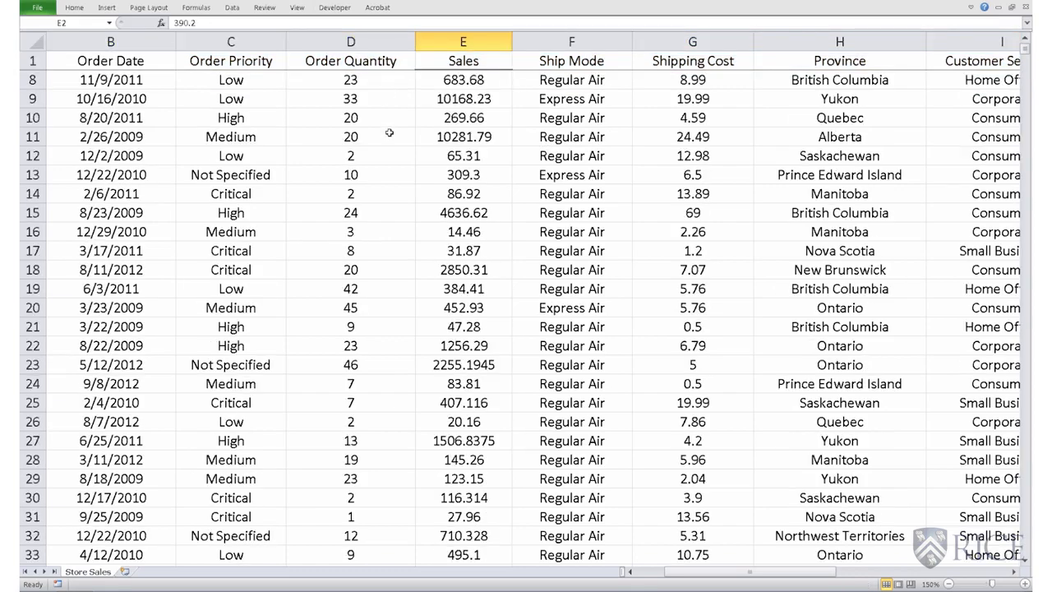
scroll(389, 132, "down", 17)
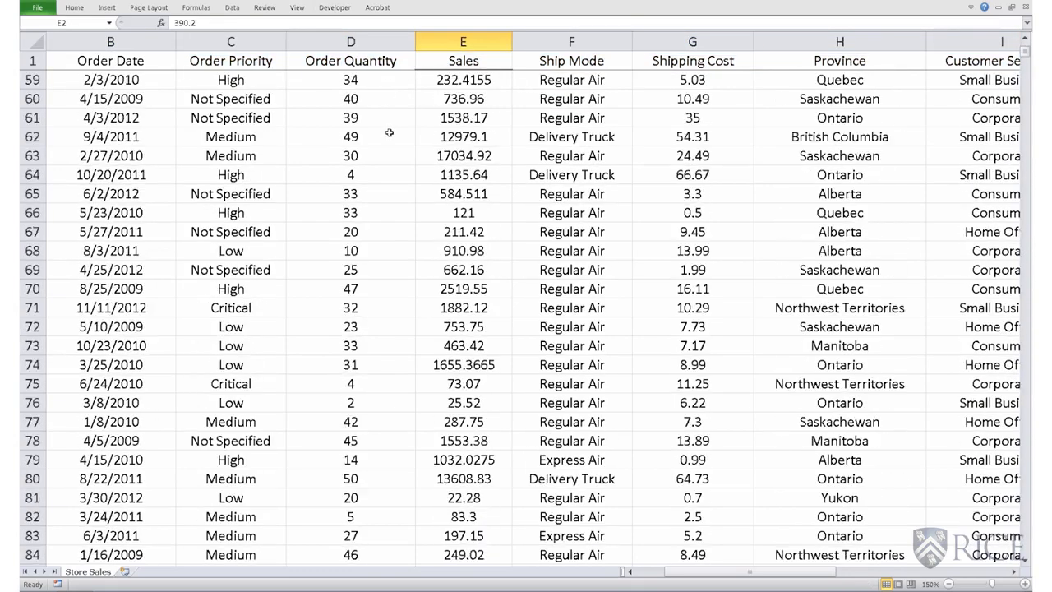
scroll(389, 133, "down", 20)
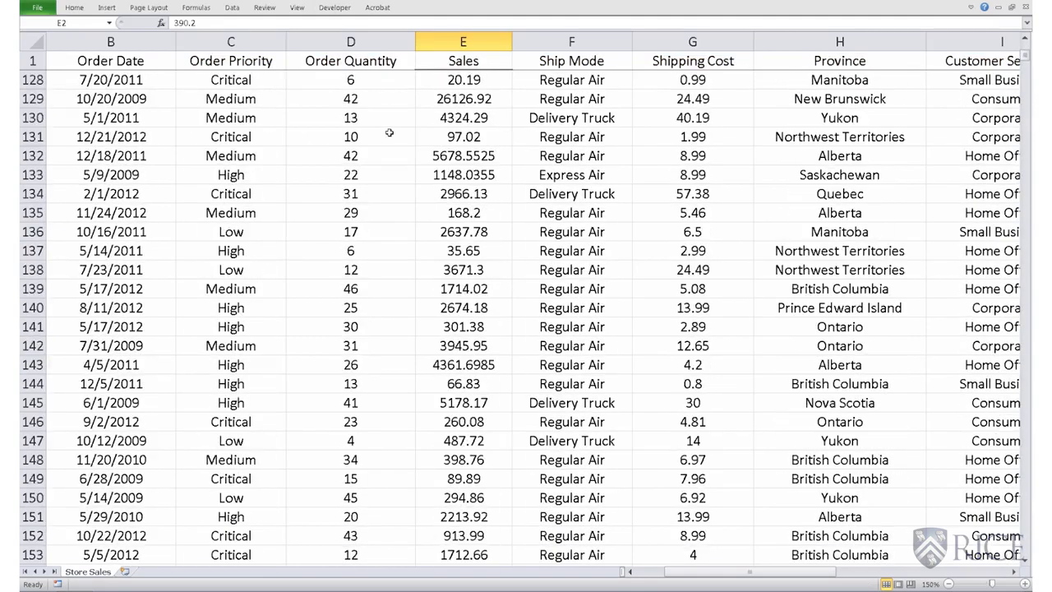
scroll(388, 133, "down", 11)
scroll(388, 132, "down", 1)
scroll(389, 133, "up", 20)
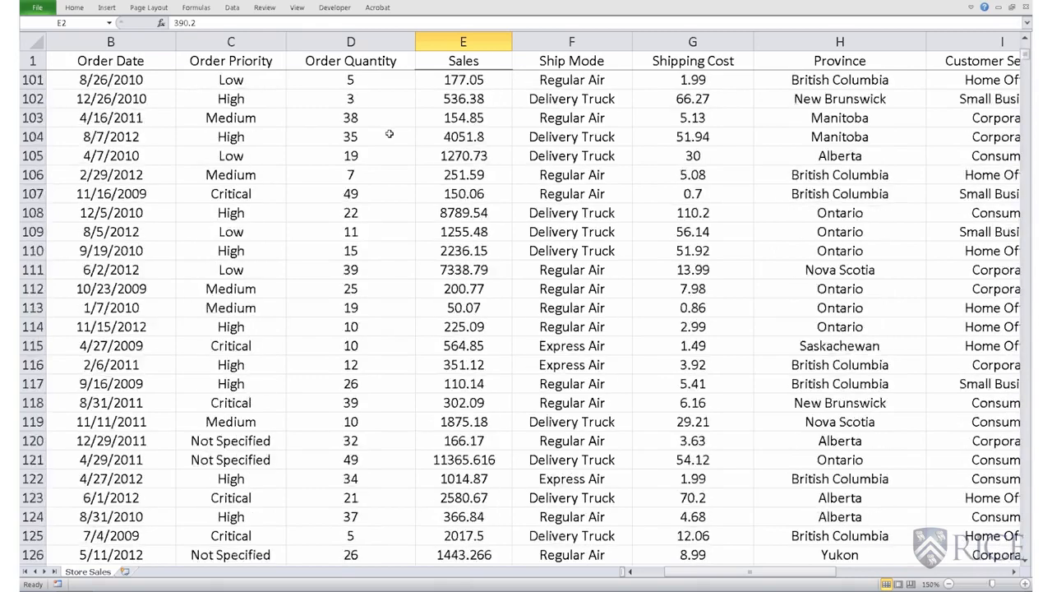
scroll(388, 133, "up", 9)
key("ctrl+Home")
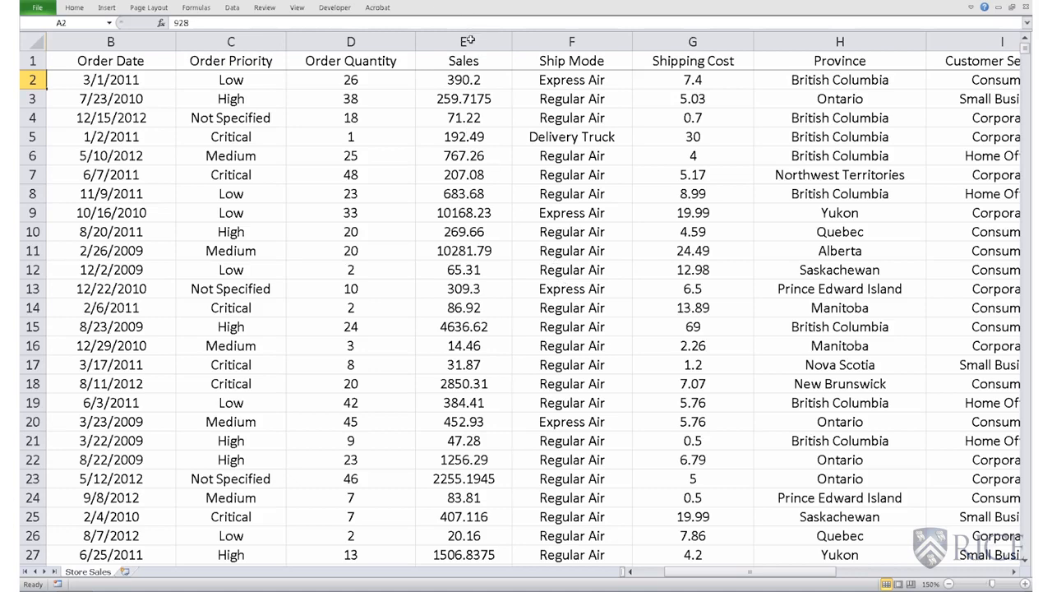
Step: Enter the label "Grand Total Sales" in cell C8409, several rows below the last record of the sales data
left_click(470, 36)
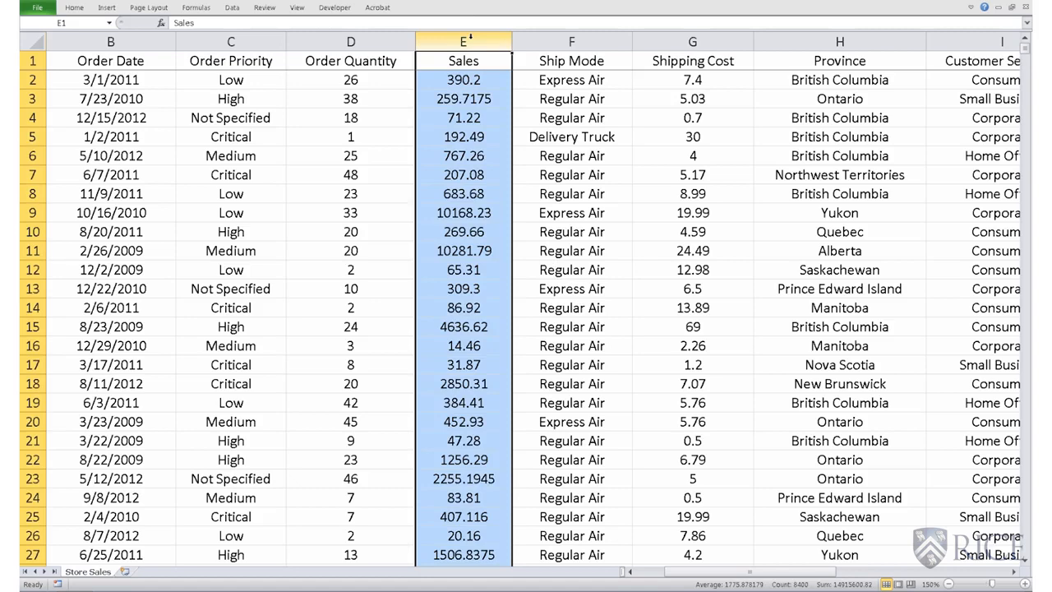
left_click(462, 80)
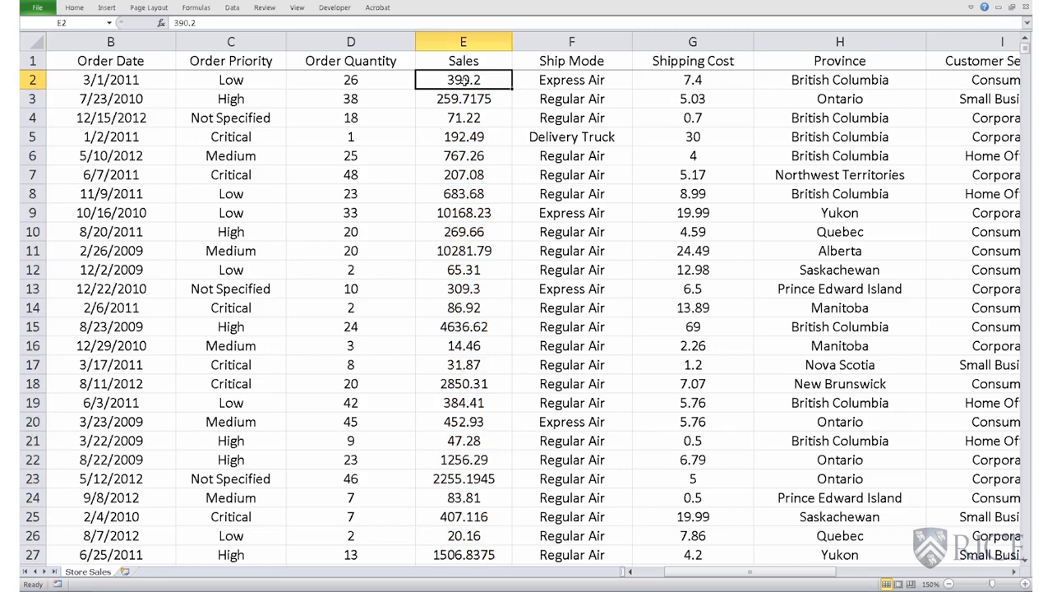
key("End")
key("Down")
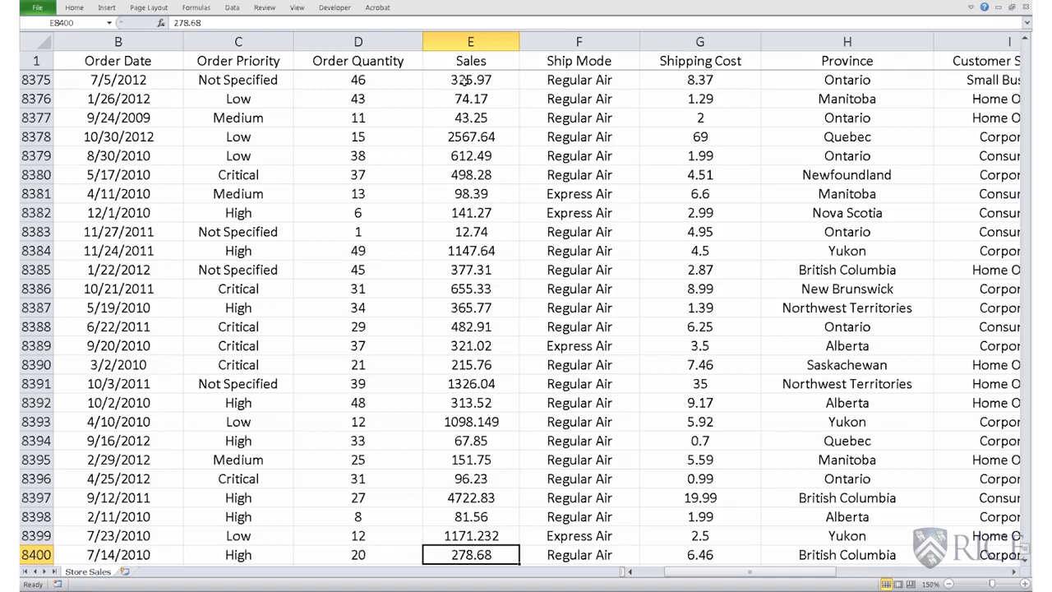
key("Down")
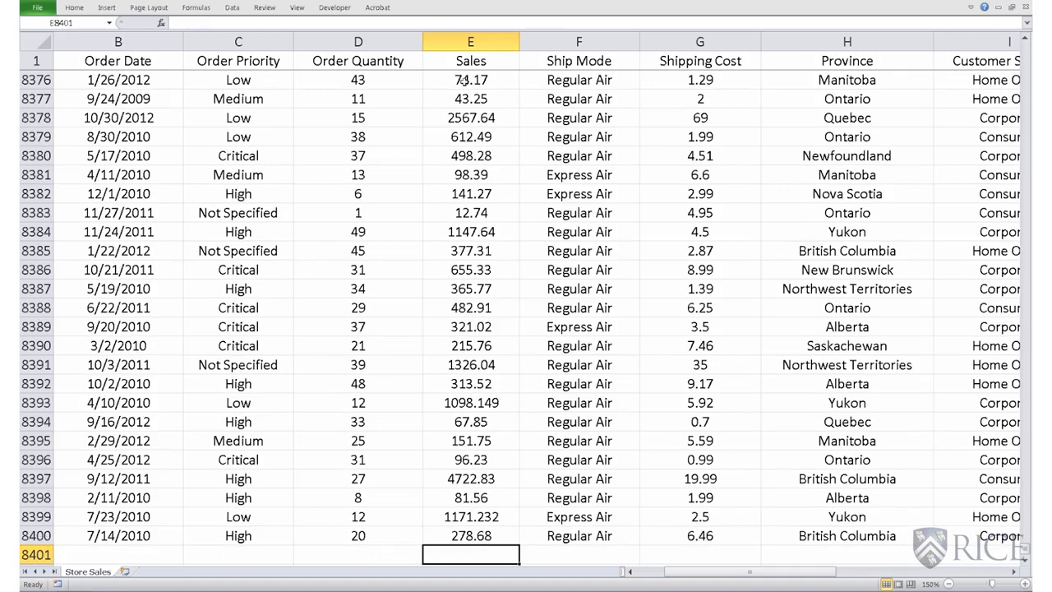
key("Down")
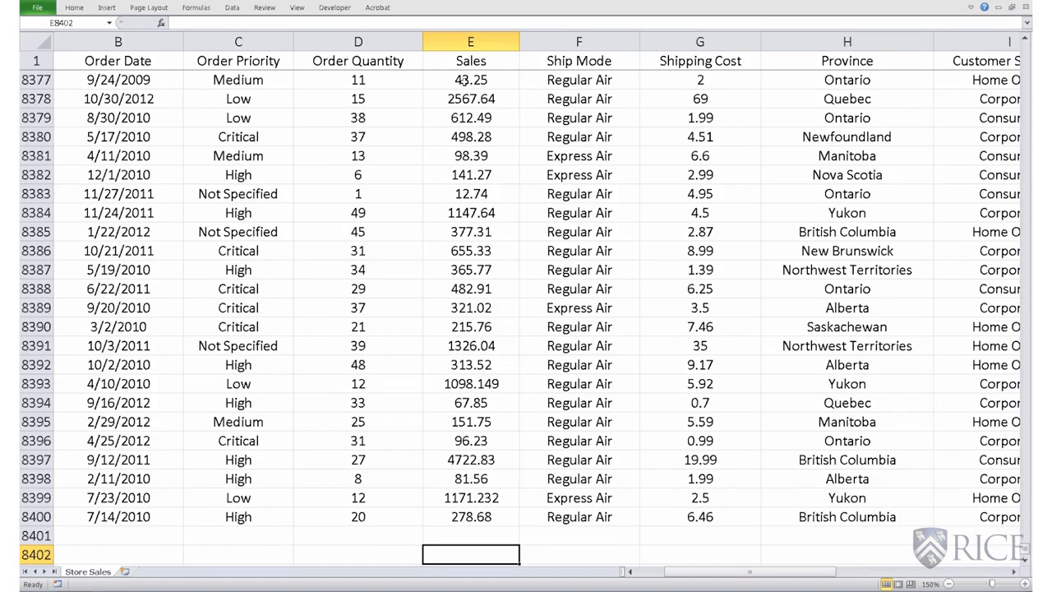
key("Down")
key("Down")
key("Down")
key("Down")
key("Down")
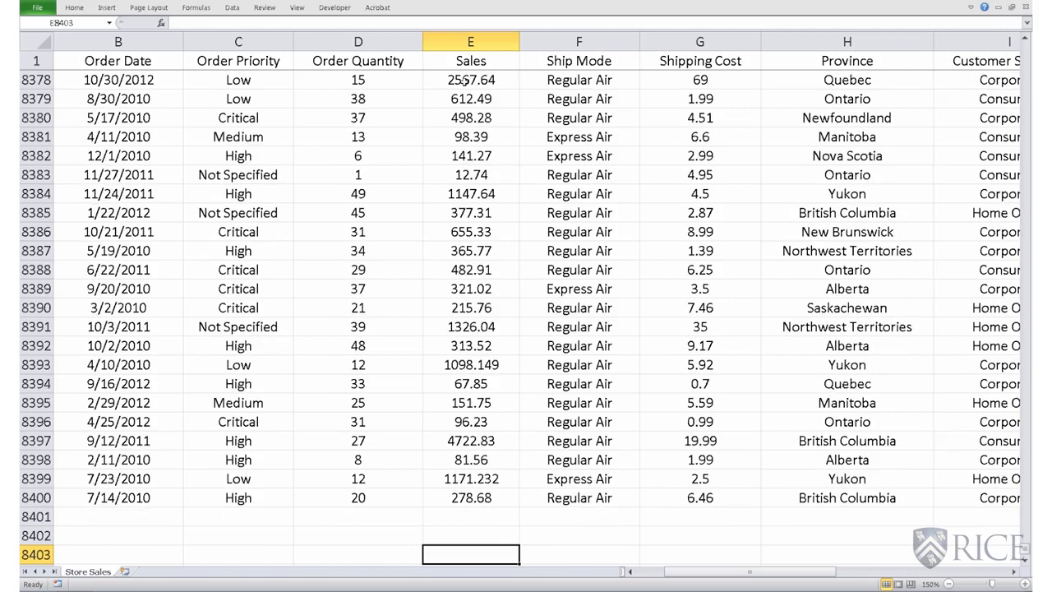
key("Down")
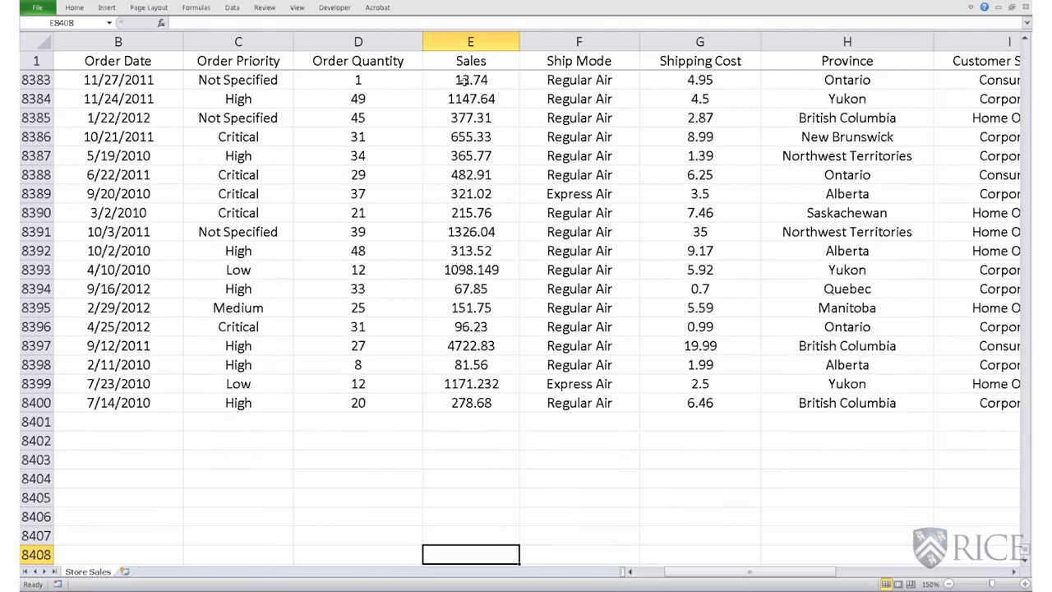
key("Down")
key("Left")
key("Left")
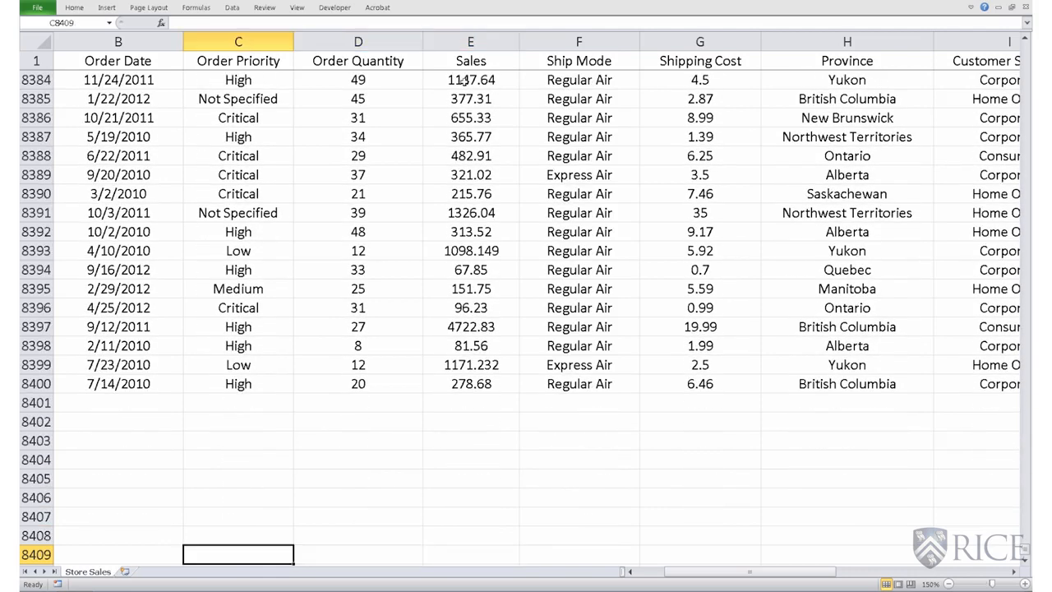
type("Gr")
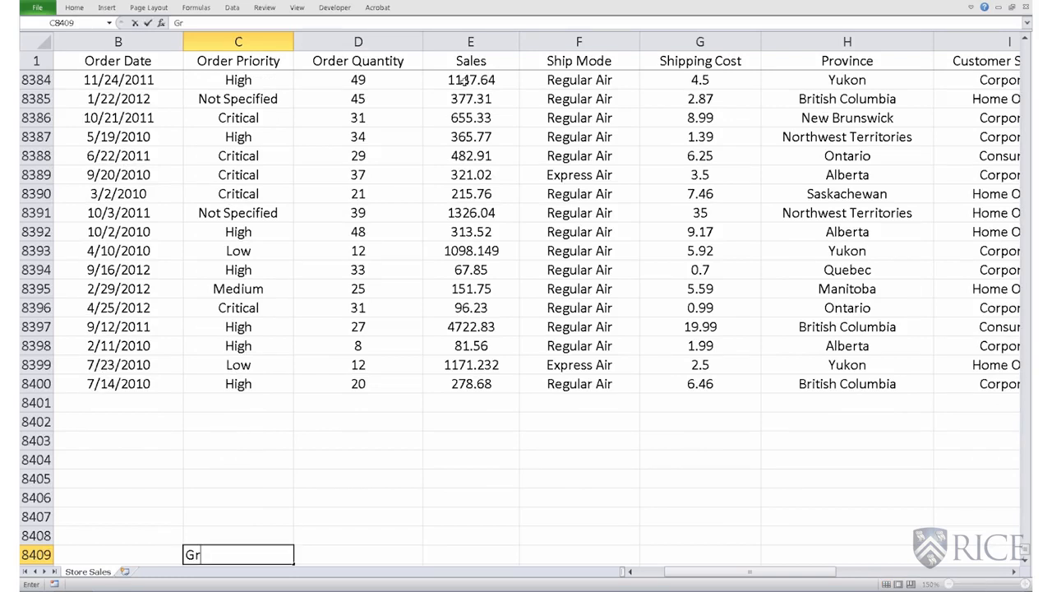
type("and Total Sales")
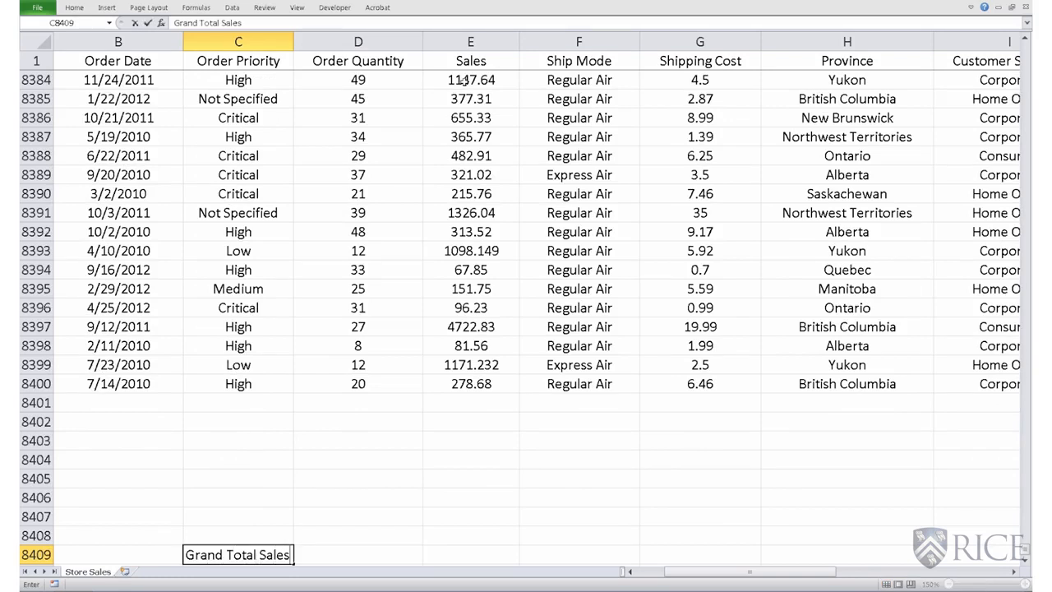
key("Tab")
Step: Total all values of the Sales column in cell E8409 with the formula =SUM(E2:E8400), leaving out the header cell
key("Tab")
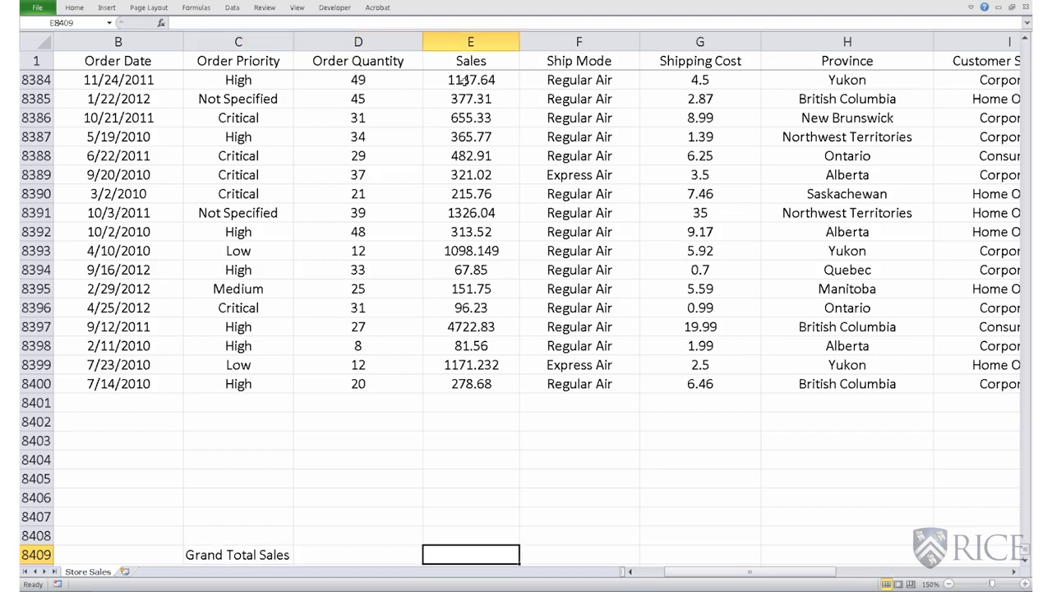
scroll(432, 51, "down", 2)
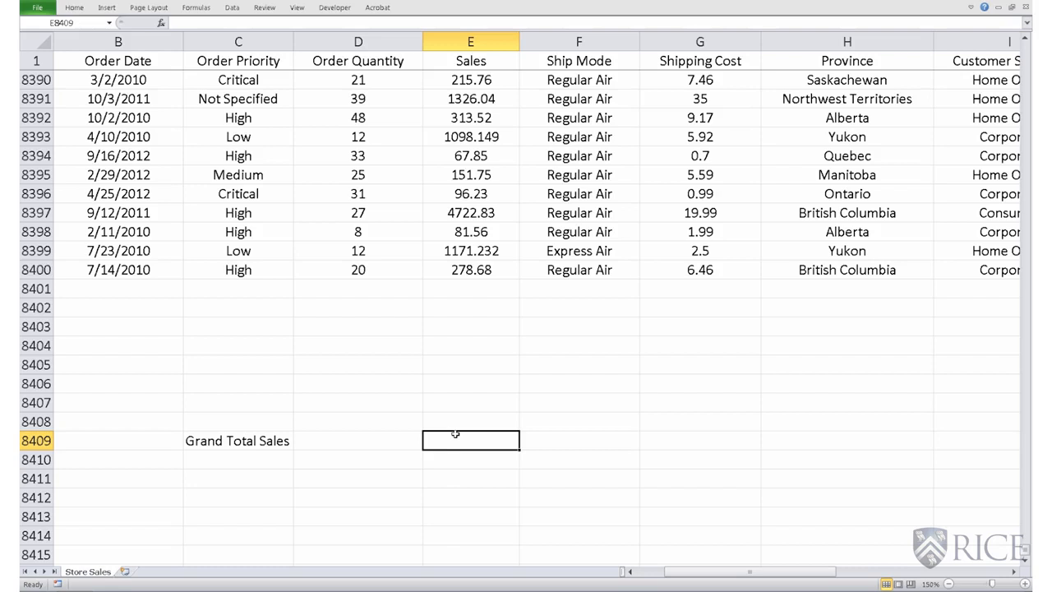
type("=SUM")
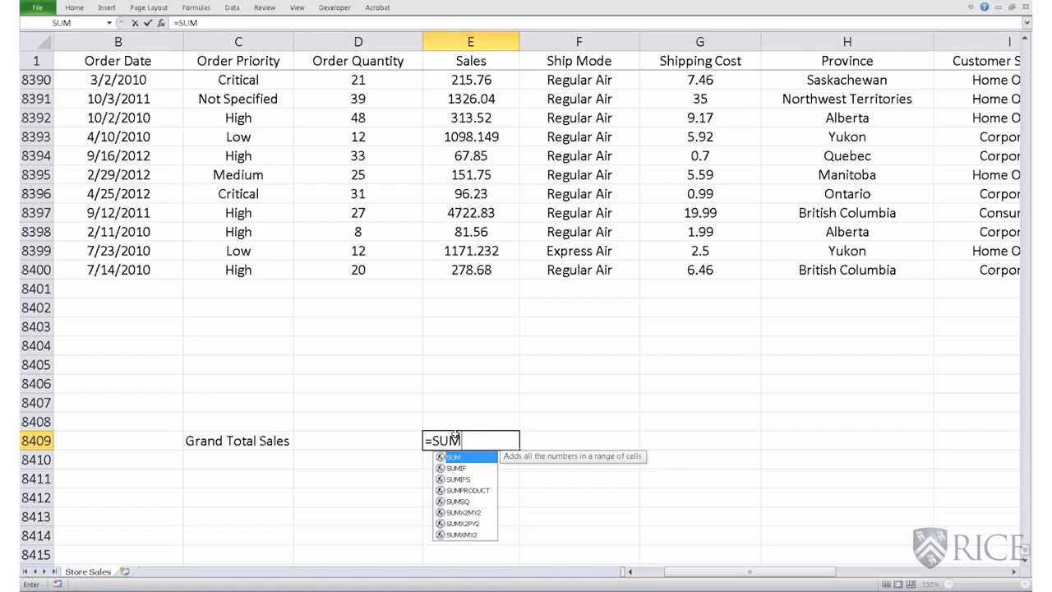
type("(")
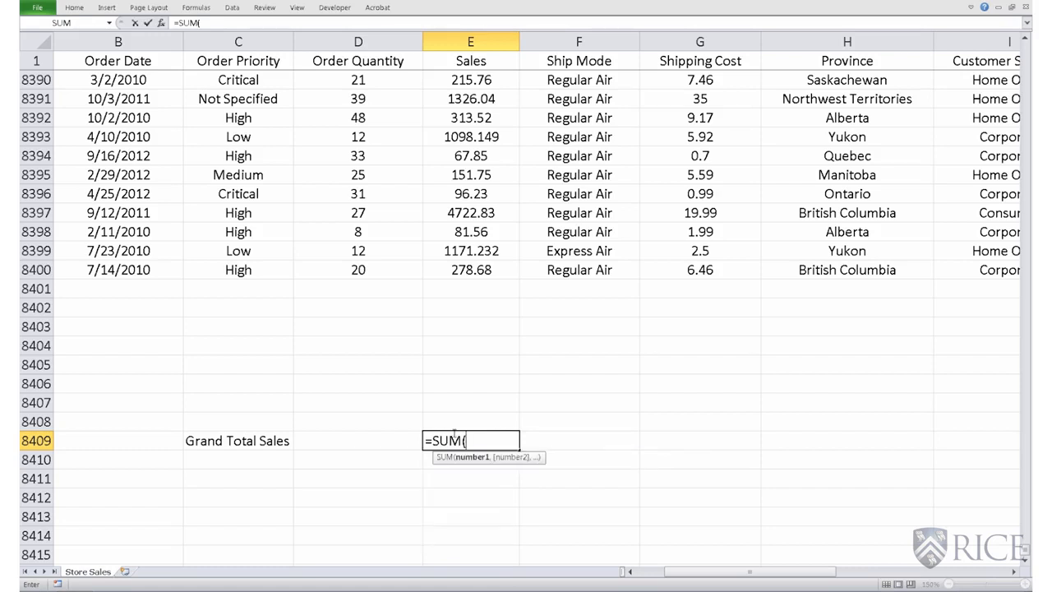
left_click(482, 270)
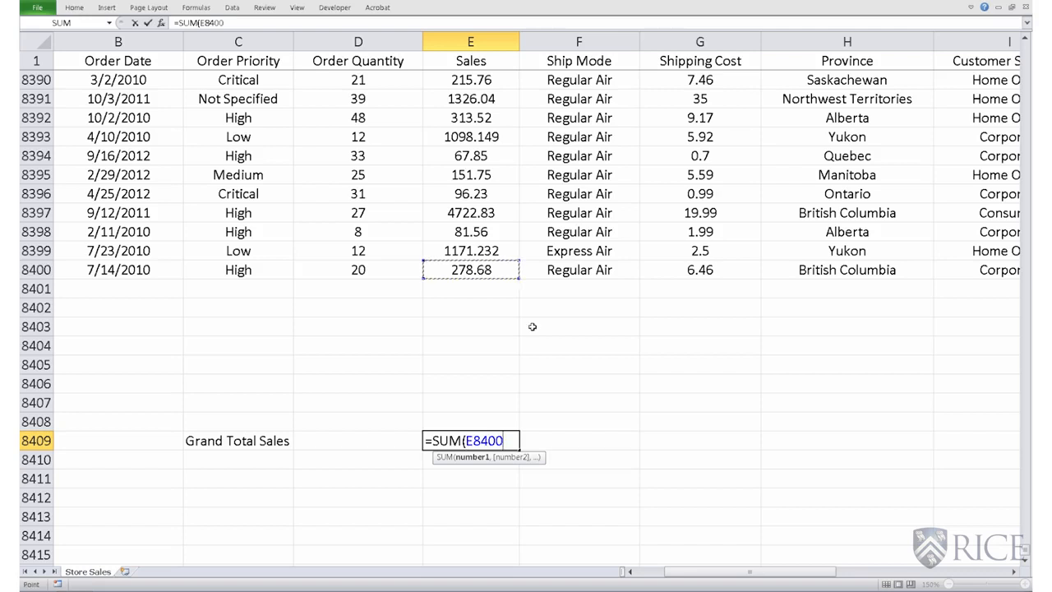
key("ctrl+shift+Up")
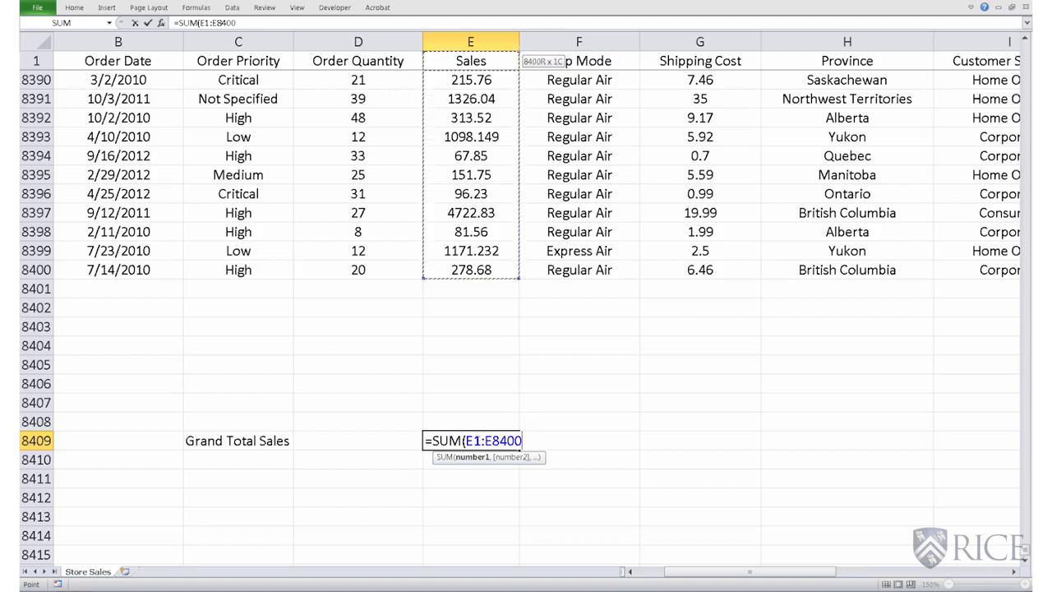
left_click(477, 440)
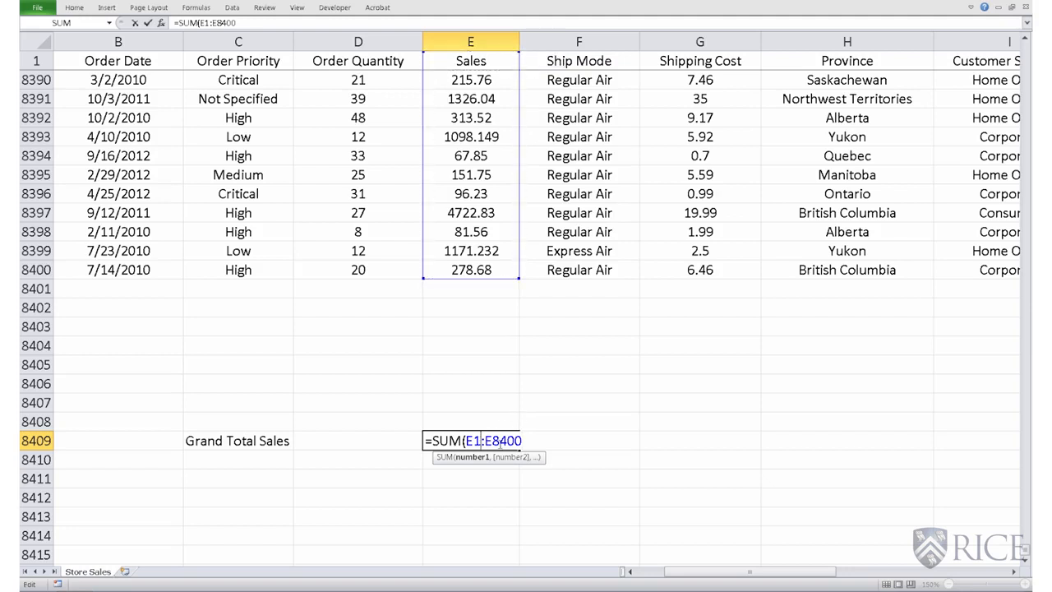
key("BackSpace")
type("2")
left_click(524, 439)
type(")")
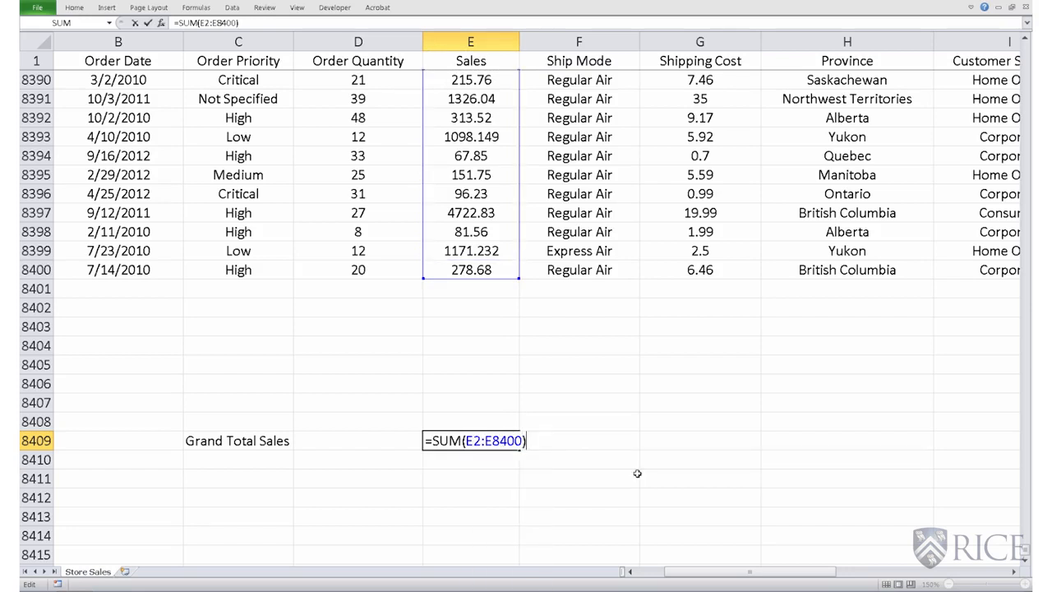
key("Return")
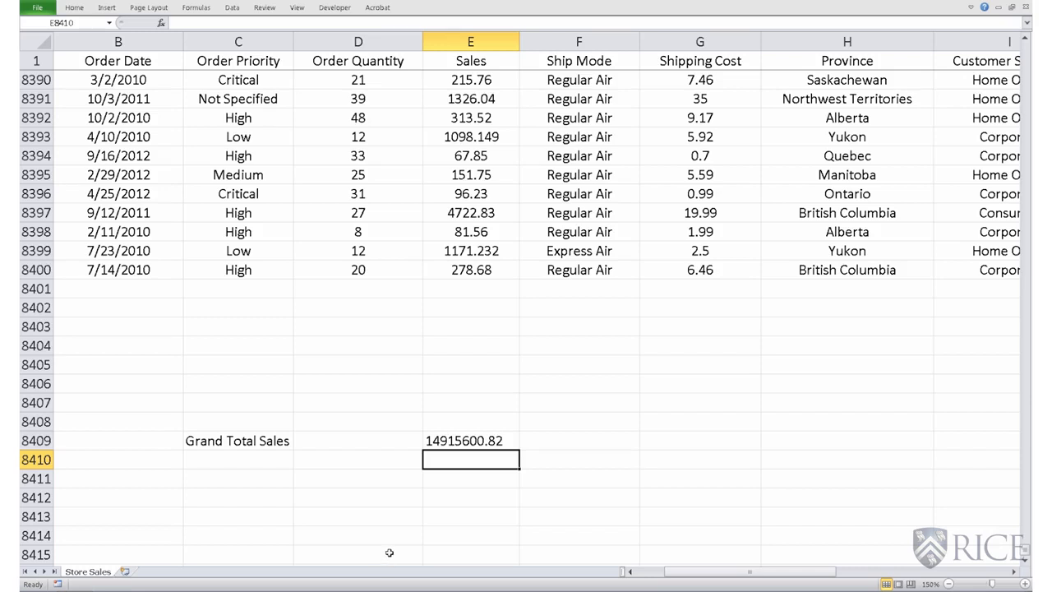
Step: Check the Customer Segment column and enter the label "Total Sales - Corporate" in cell C8404
left_click(1011, 570)
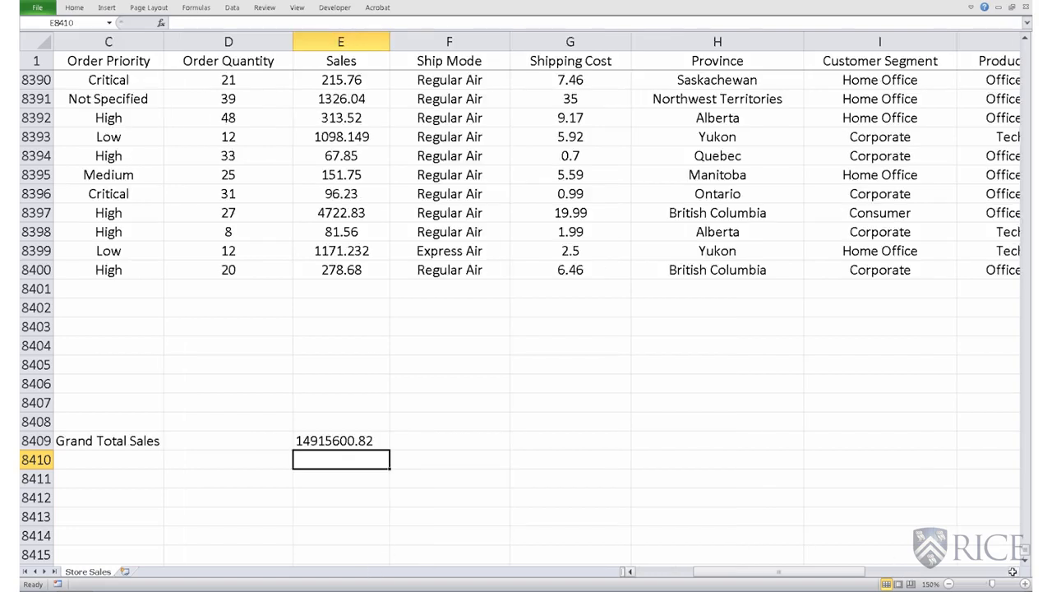
left_click(880, 41)
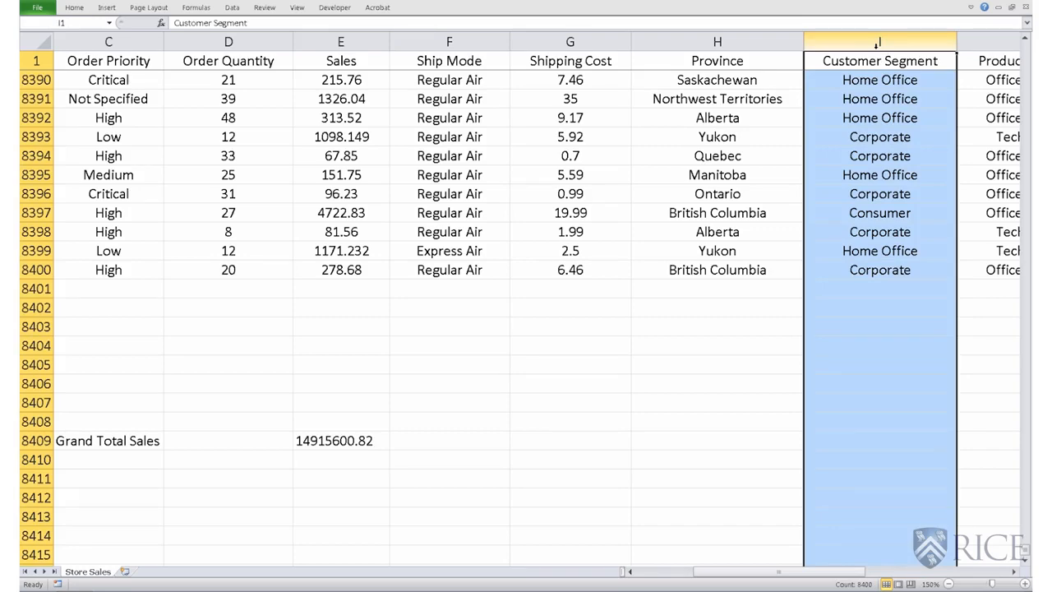
left_click(630, 571)
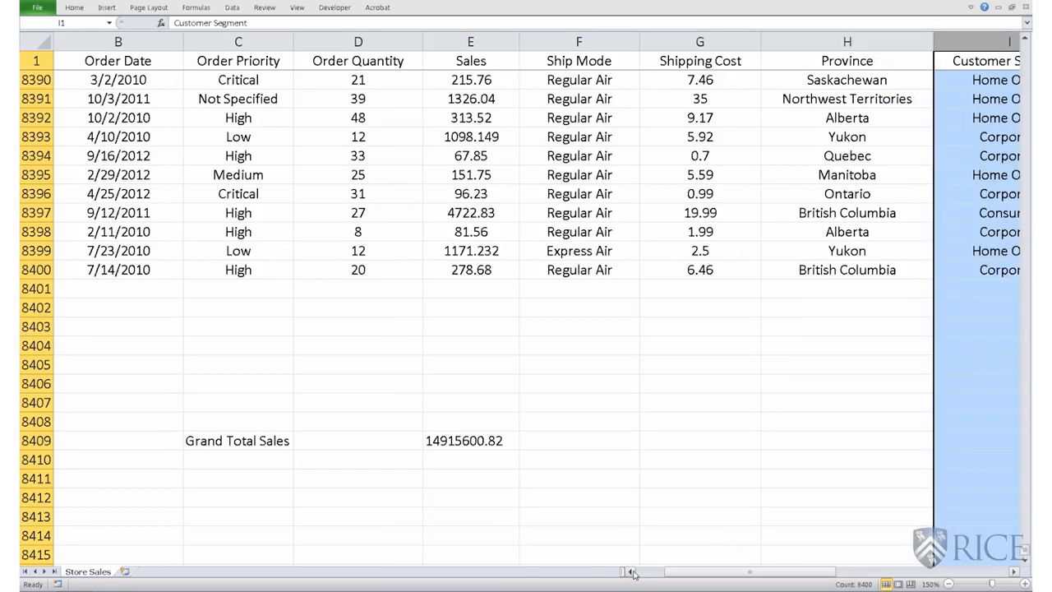
left_click(215, 349)
type("T")
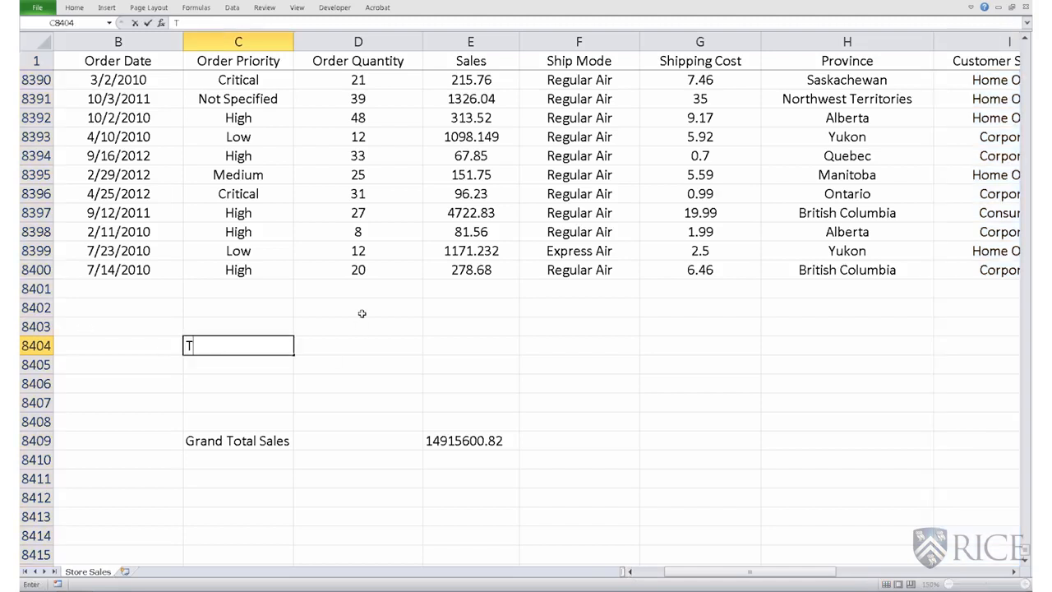
type("otal Sales")
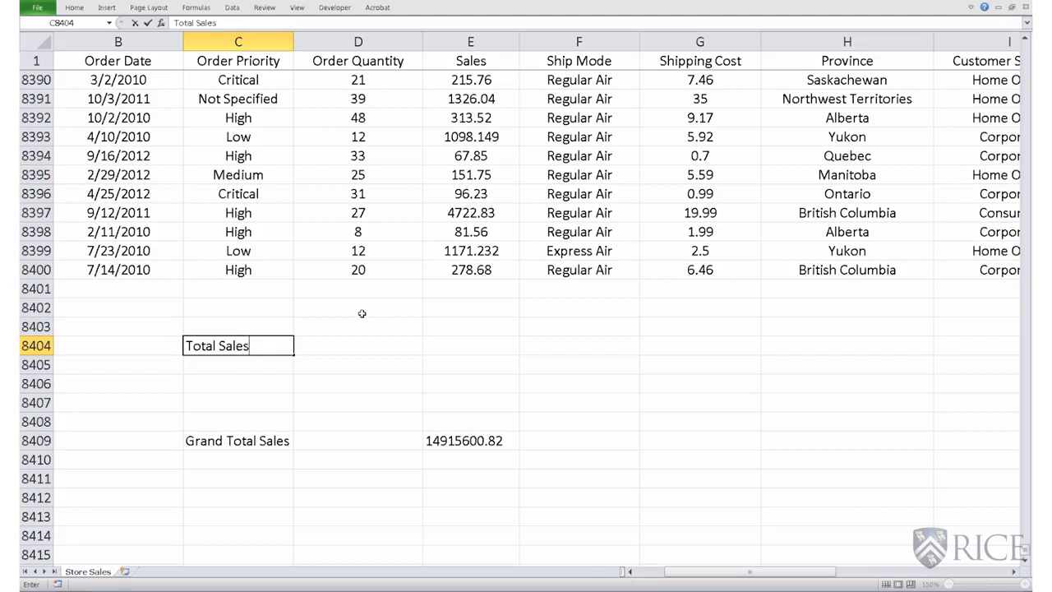
type(" - Corporate")
key("Return")
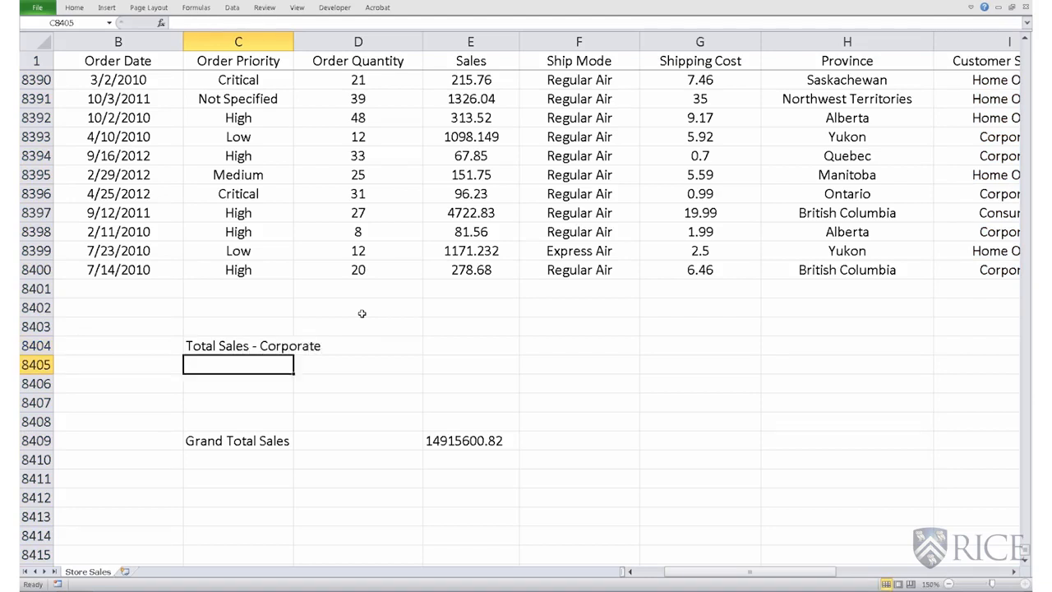
Step: Enter the labels "Total Sales - Home Office", "Total Sales - Consumer" and "Total Sales - Small Business" in cells C8405 to C8407
type("Total ")
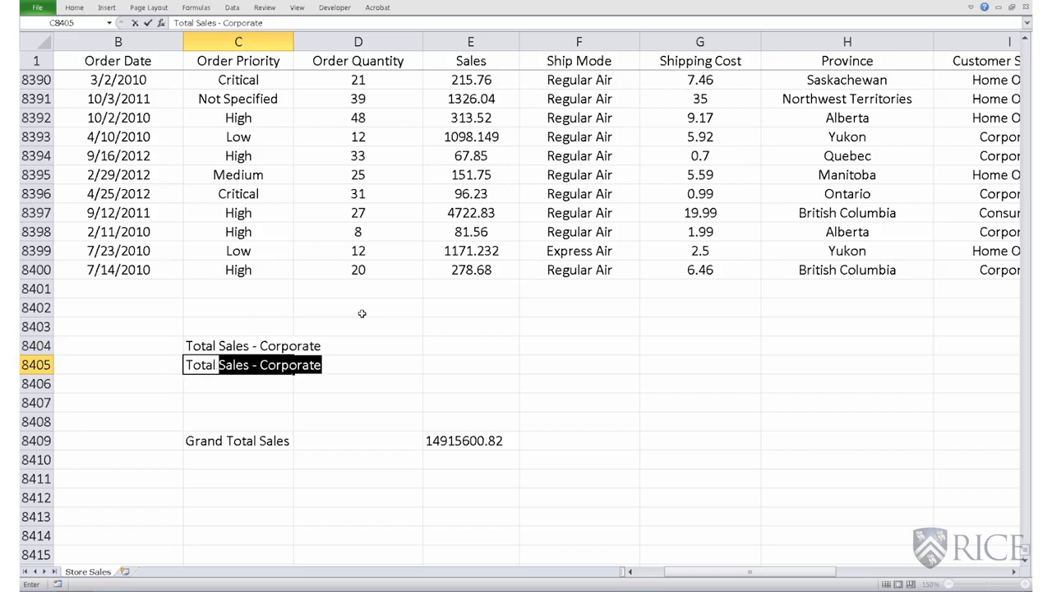
type("Sales - Hom")
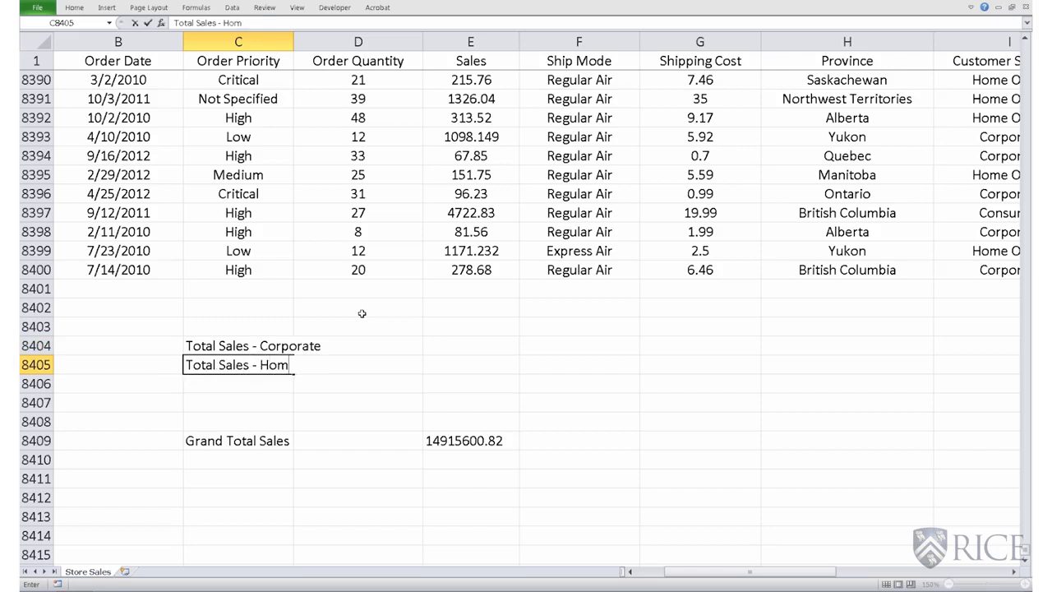
type("e Office")
key("Return")
type("To")
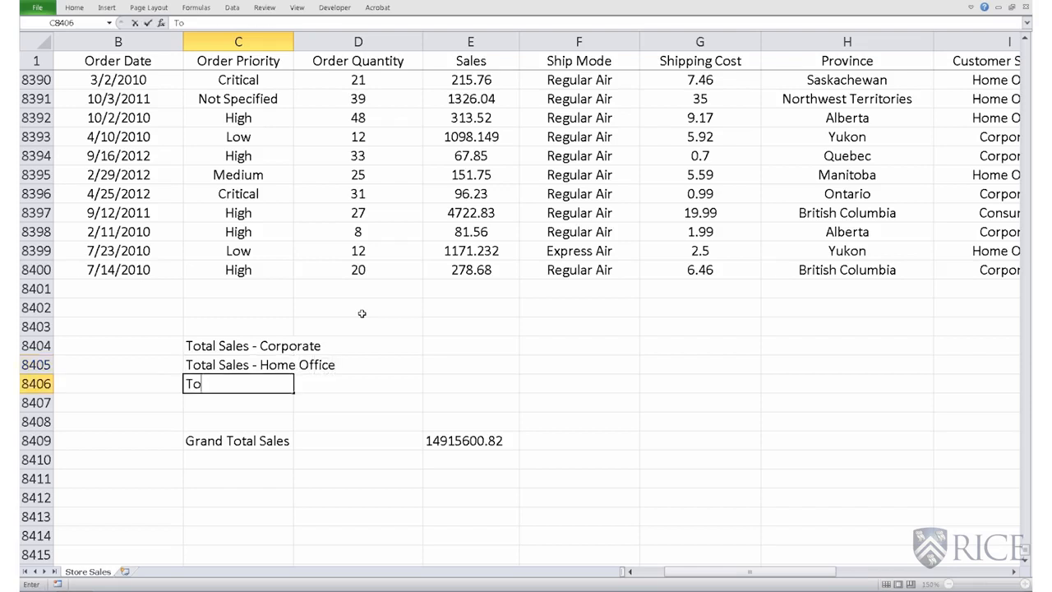
type("tal Sales - Consumer")
key("Return")
type("Total S")
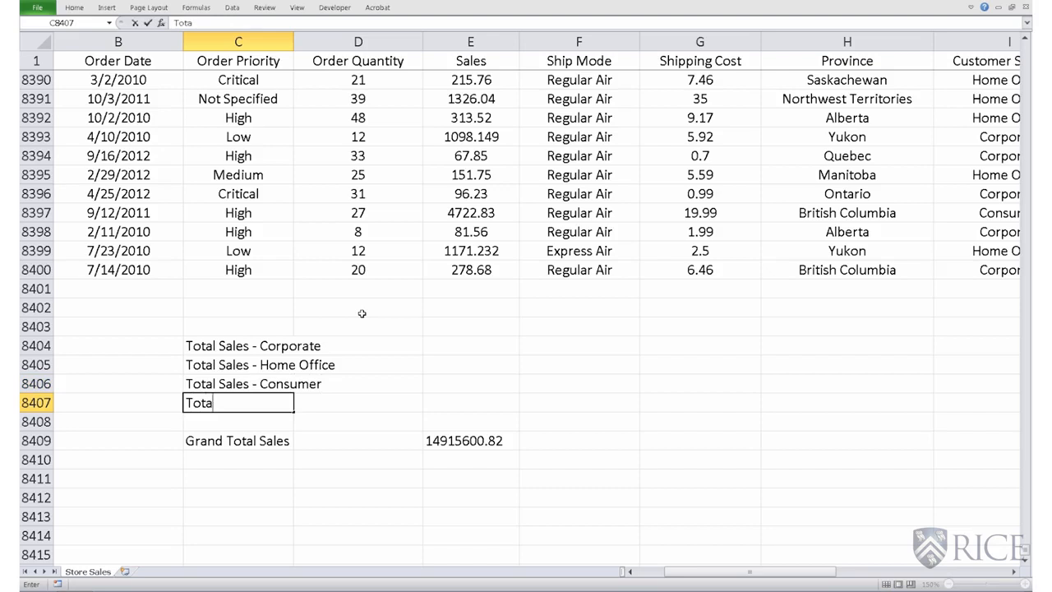
type("ales - Smal")
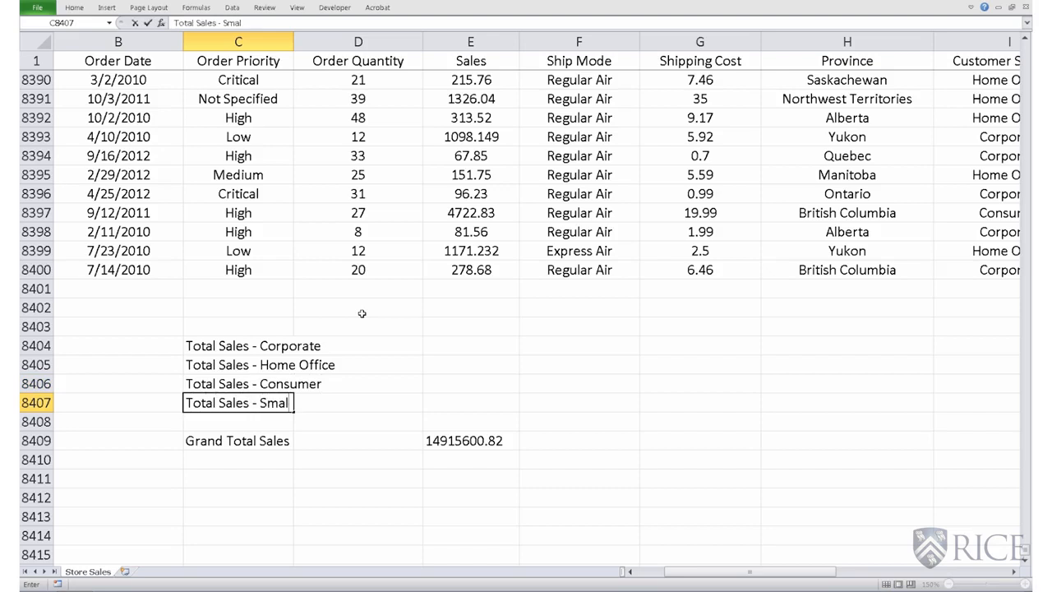
type("l Business")
Step: Begin a SUMIF formula in cell E8404 with the Customer Segment values I2:I8400 as its range, leaving out the header cell
left_click(466, 346)
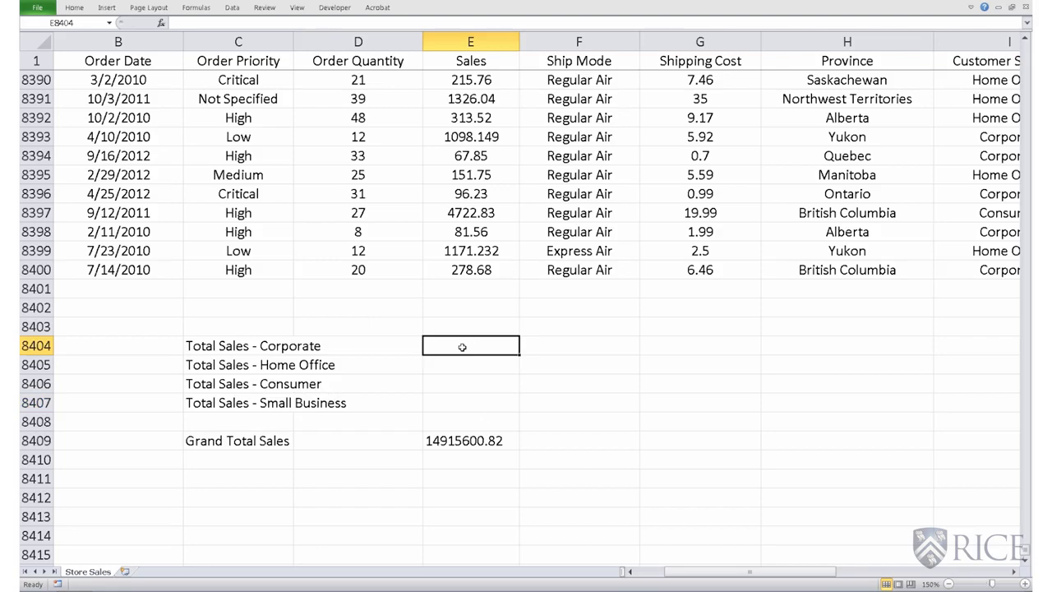
left_click(1012, 572)
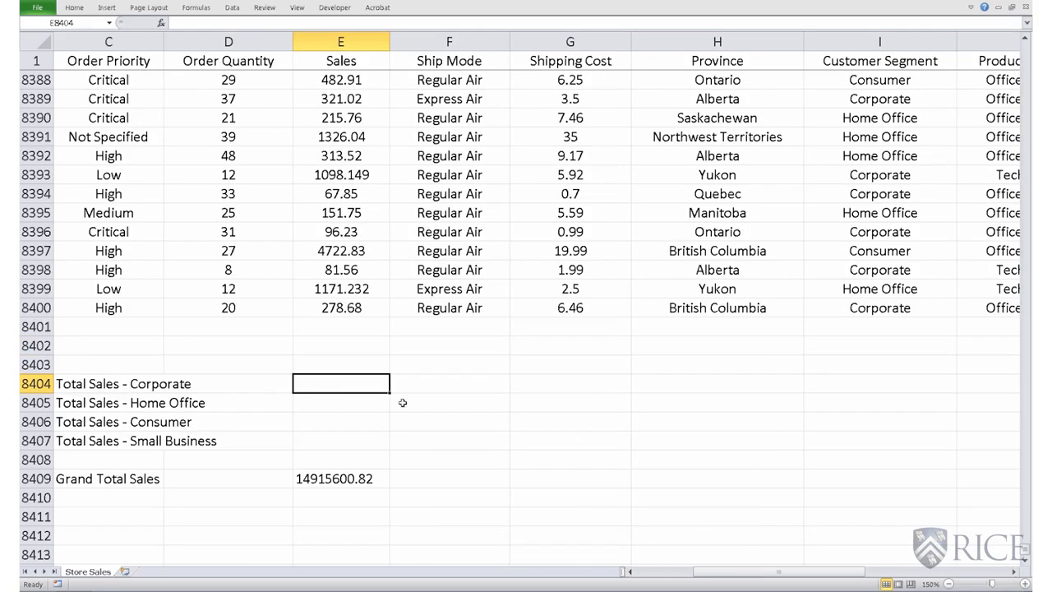
type("=")
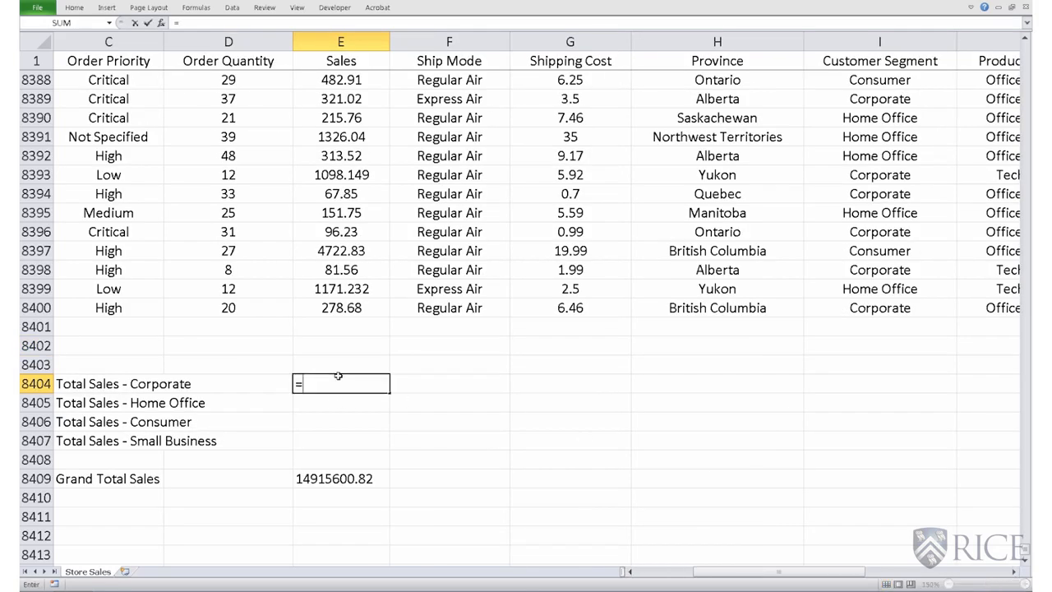
type("SUMIF")
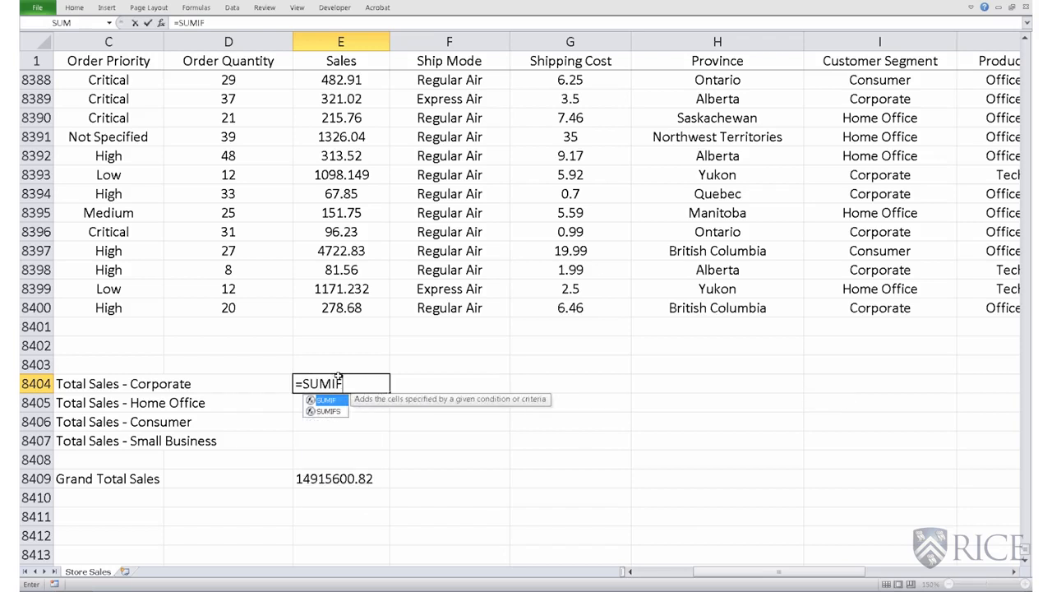
type("(")
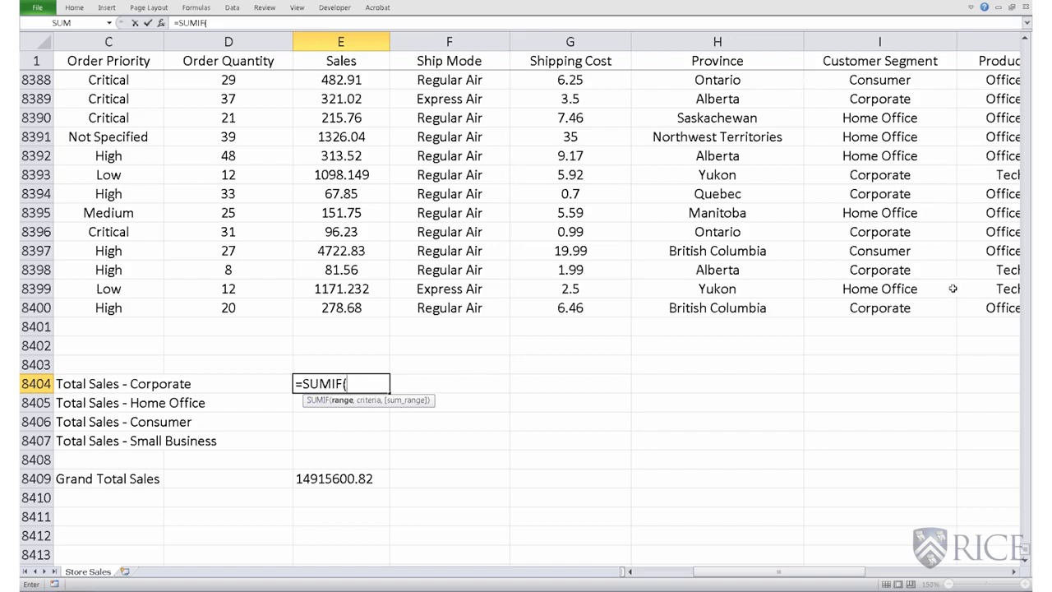
left_click(896, 307)
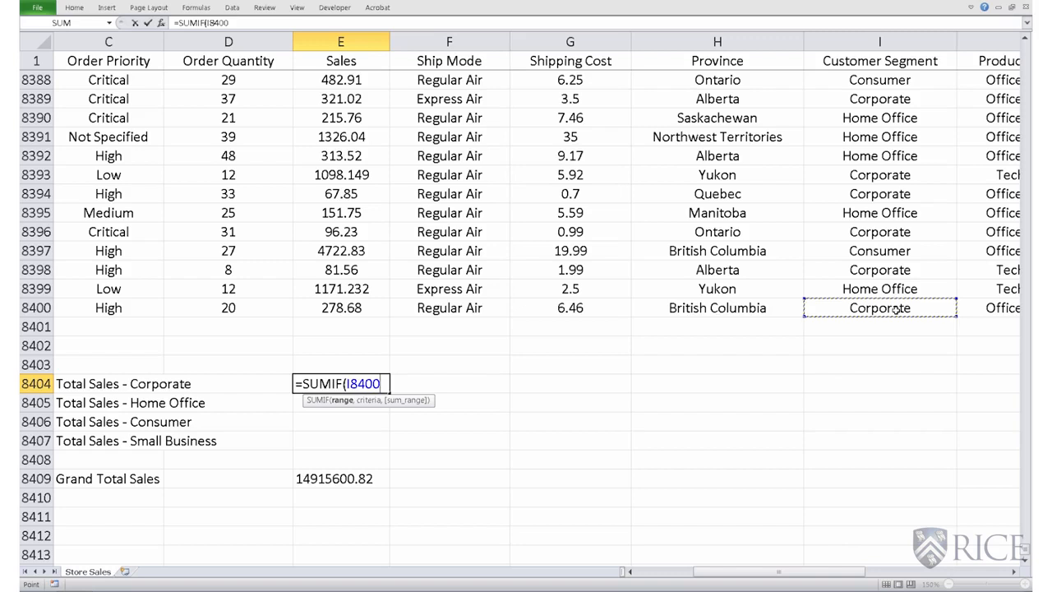
key("ctrl+shift+Up")
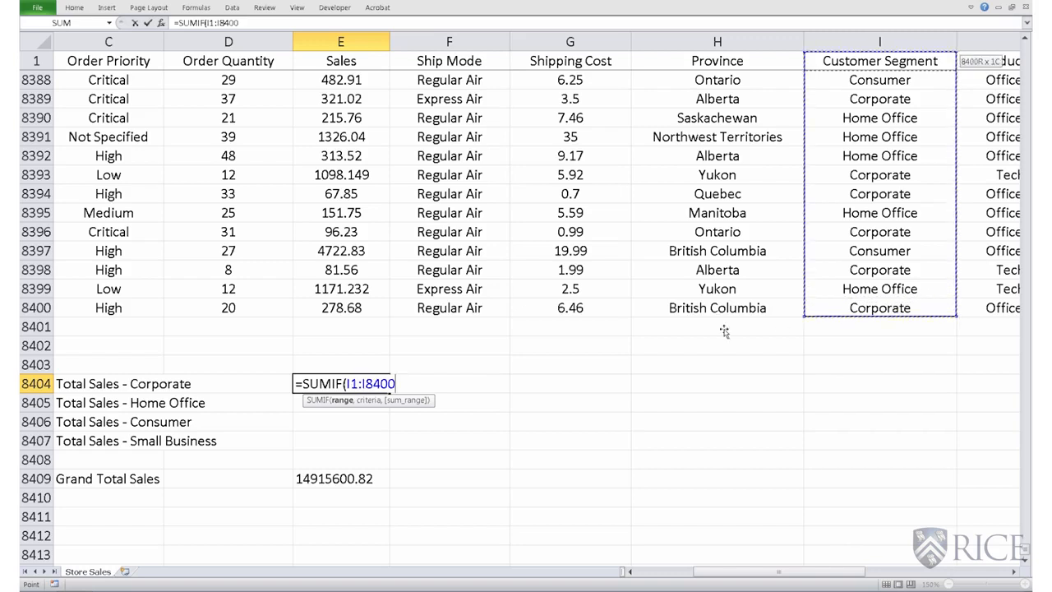
left_click(353, 383)
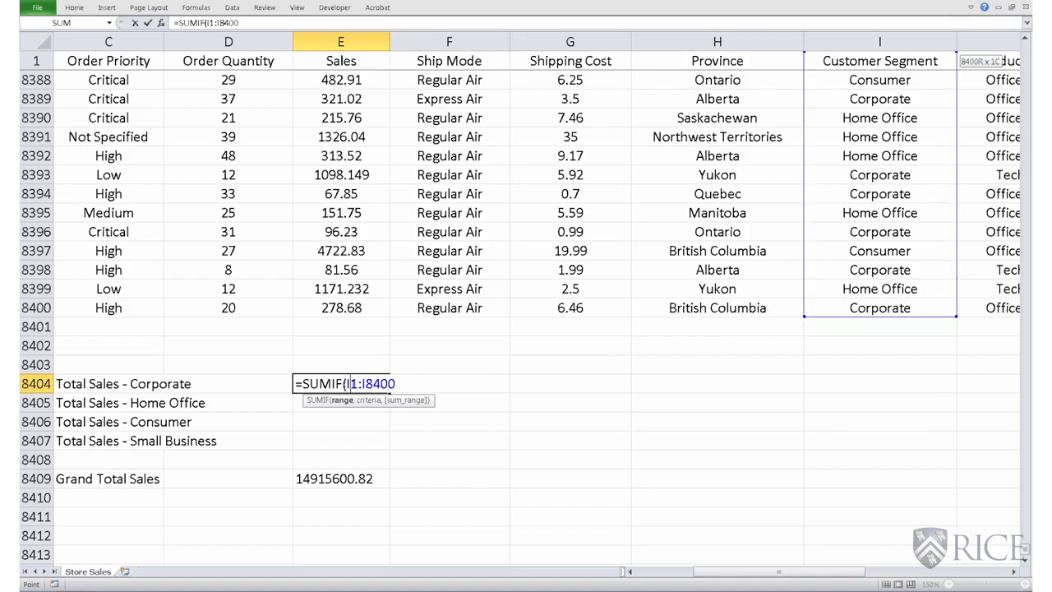
key("Delete")
type("2")
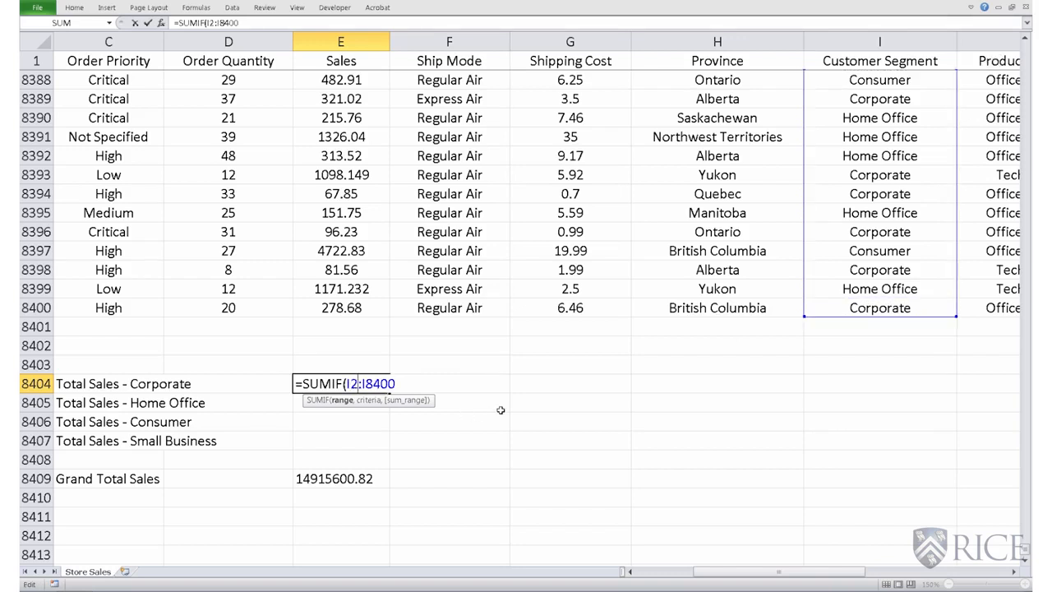
Step: Complete the SUMIF formula in E8404 with the criterion "Corporate" and the Sales values E2:E8400 as the sum range
left_click(401, 383)
type(",")
type("\"Corporat")
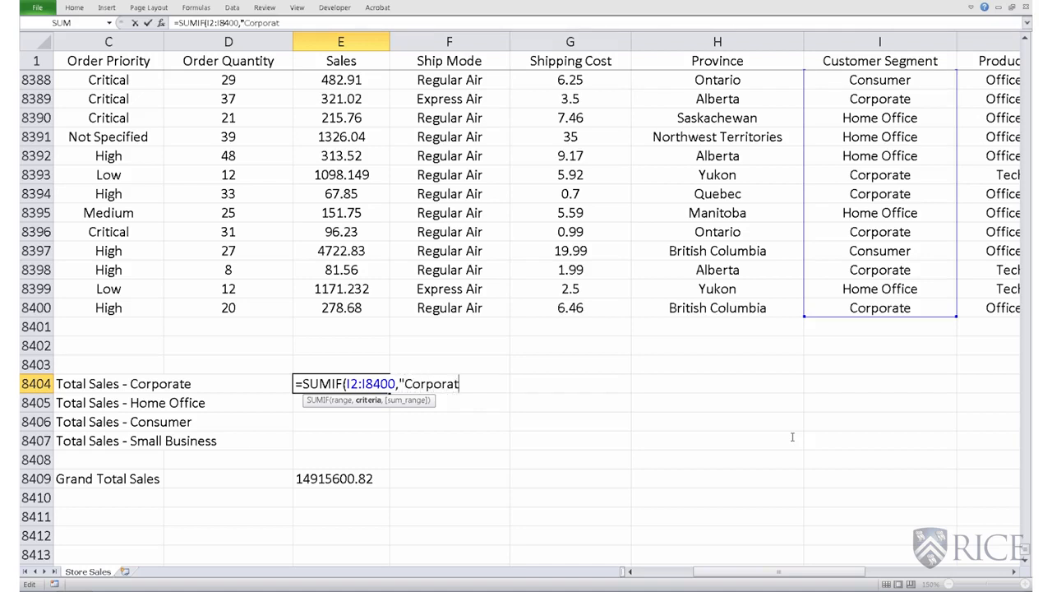
type("e\",")
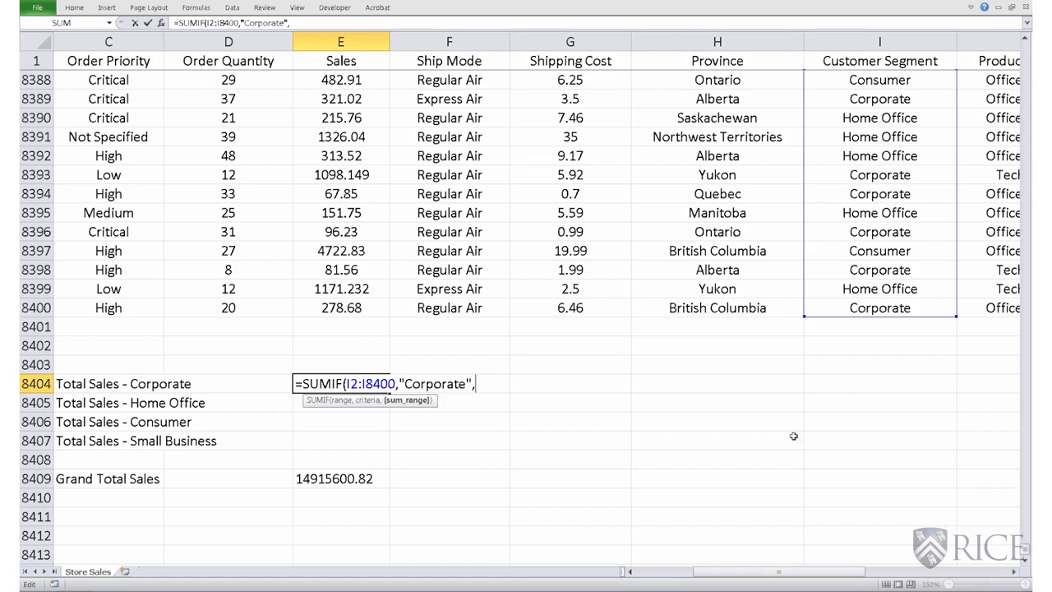
left_click(355, 302)
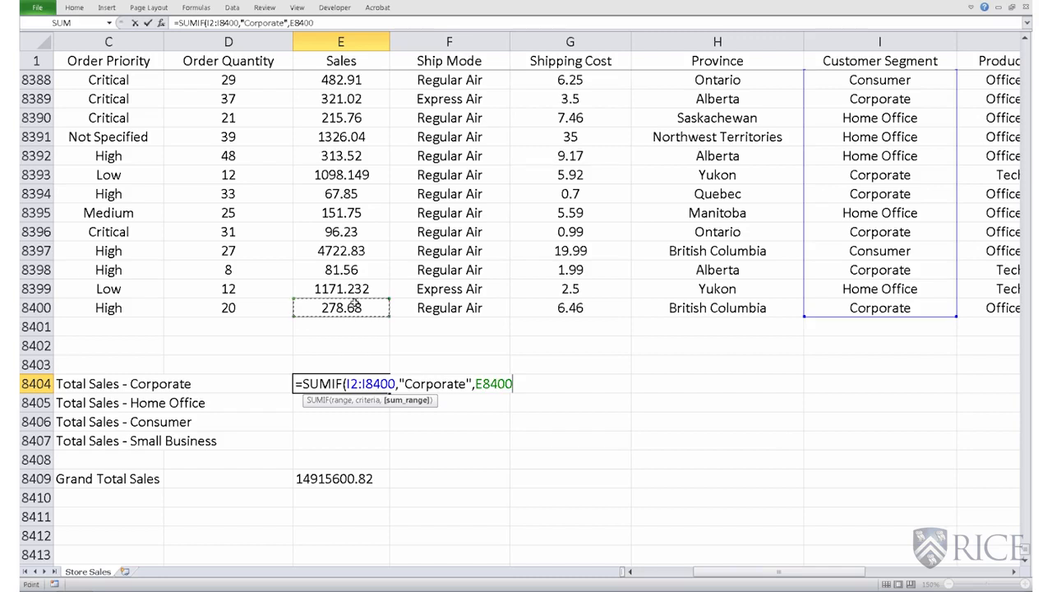
key("ctrl+shift+Up")
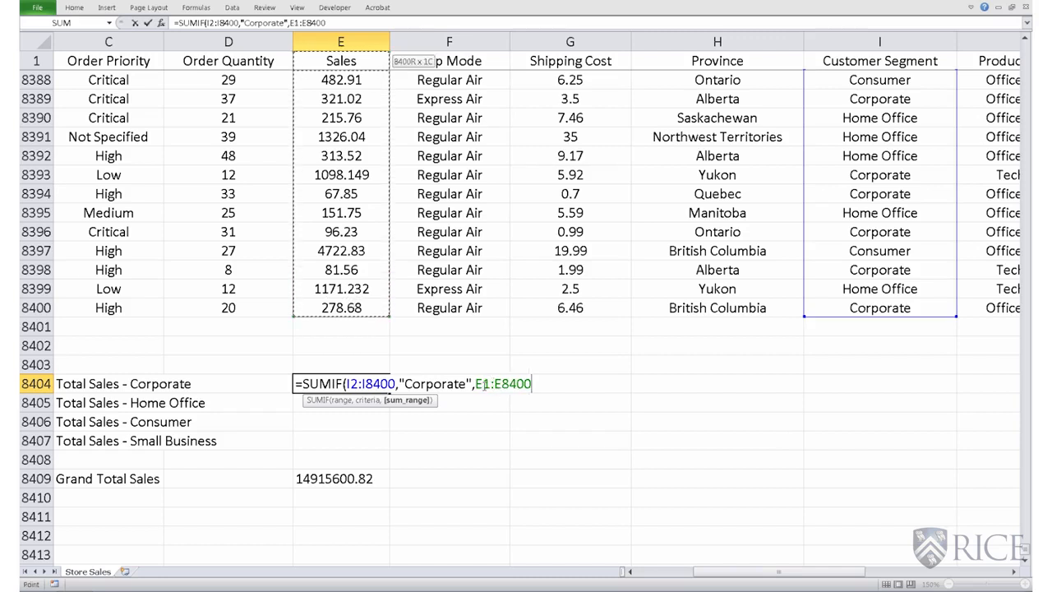
left_click(490, 384)
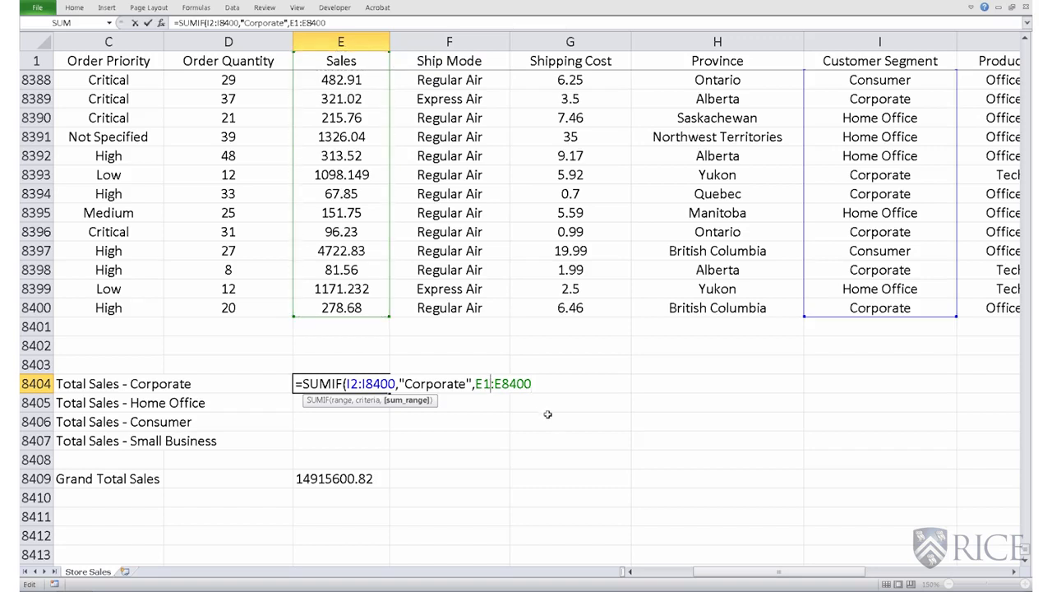
key("BackSpace")
type("2")
left_click(532, 385)
type(")")
key("Return")
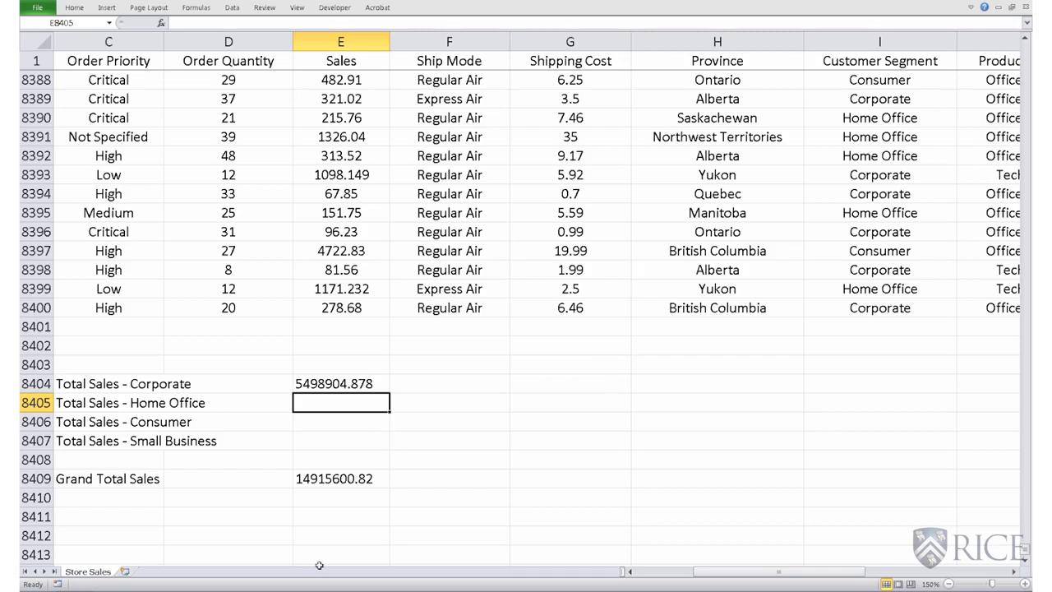
Step: Format cells E8404 to E8409 as Currency with two decimal places and the $ symbol, and widen the Sales column to fit the grand total
left_click(362, 386)
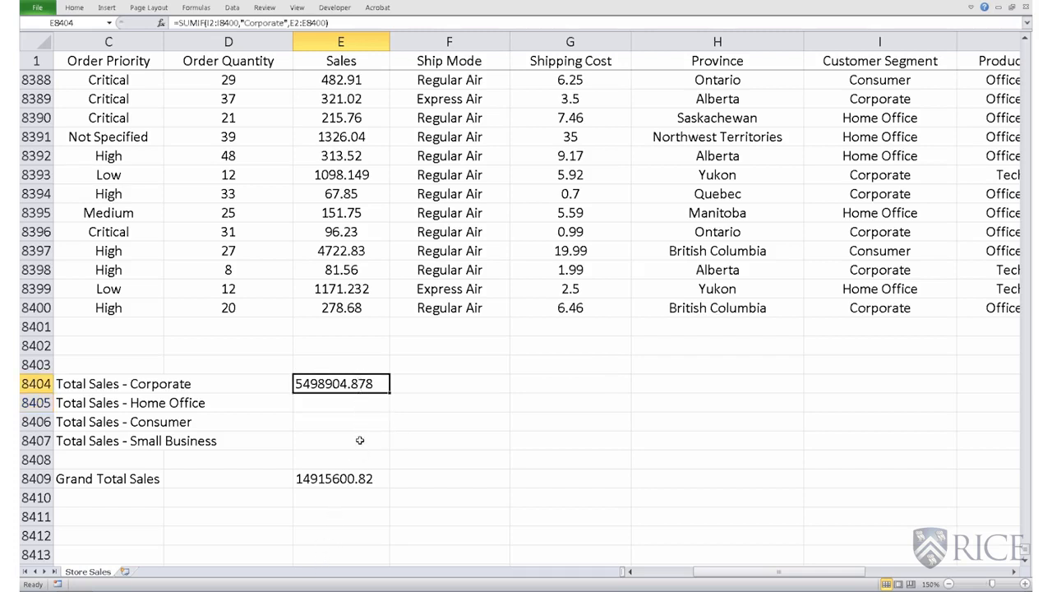
key("shift+Down")
key("shift+Down")
key("shift+Down")
key("shift+Down")
key("shift+Down")
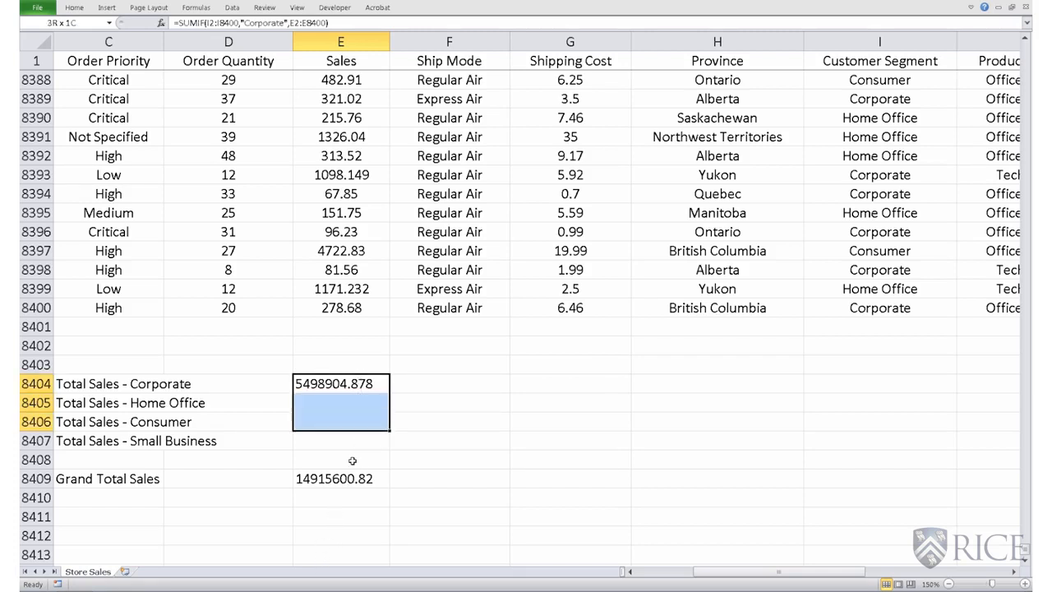
right_click(386, 414)
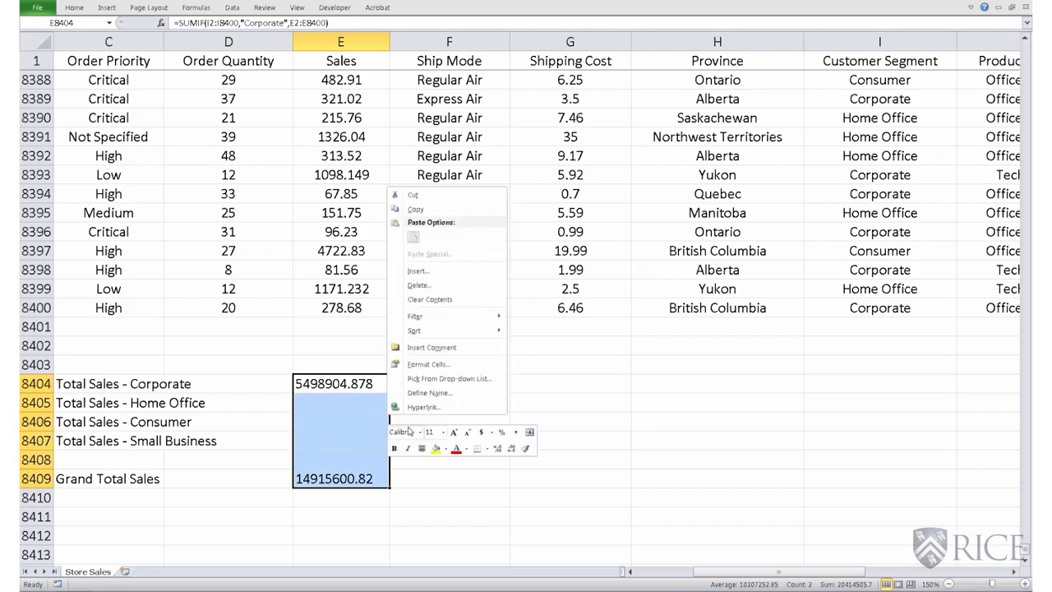
left_click(433, 364)
left_click(296, 279)
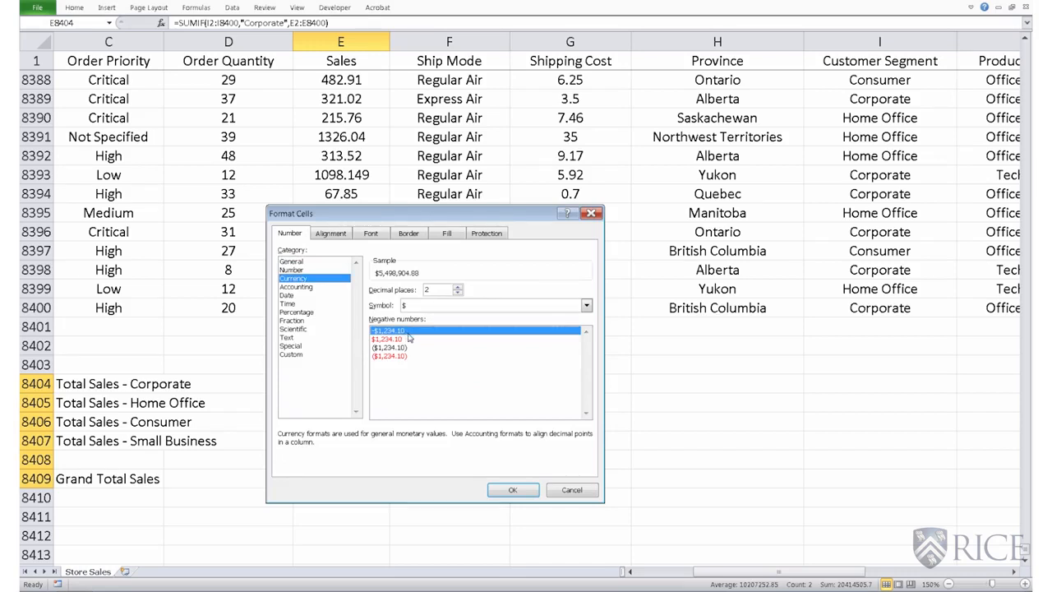
left_click(510, 490)
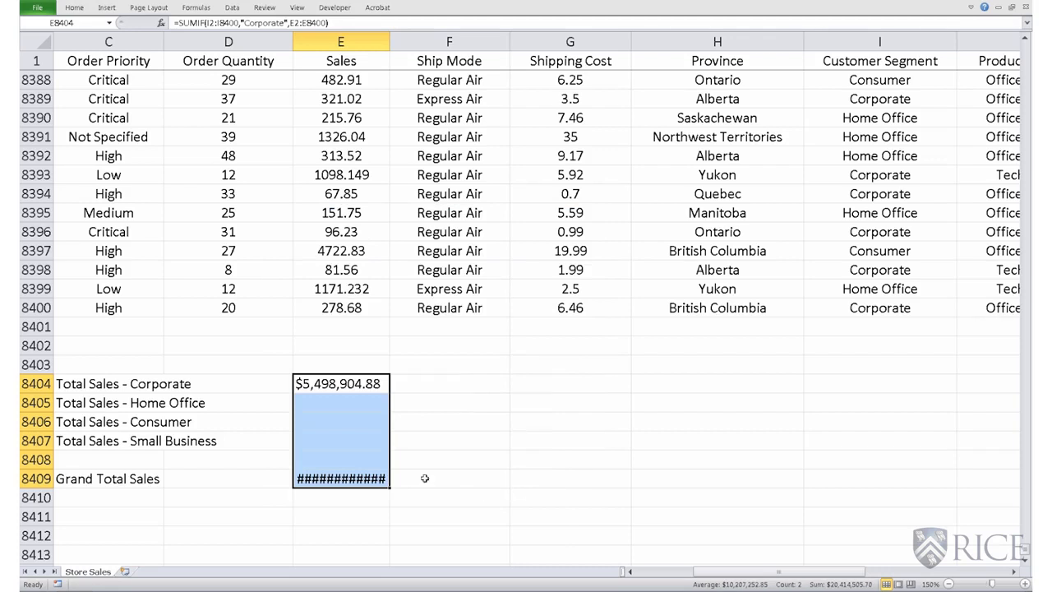
left_click_drag(390, 37, 401, 37)
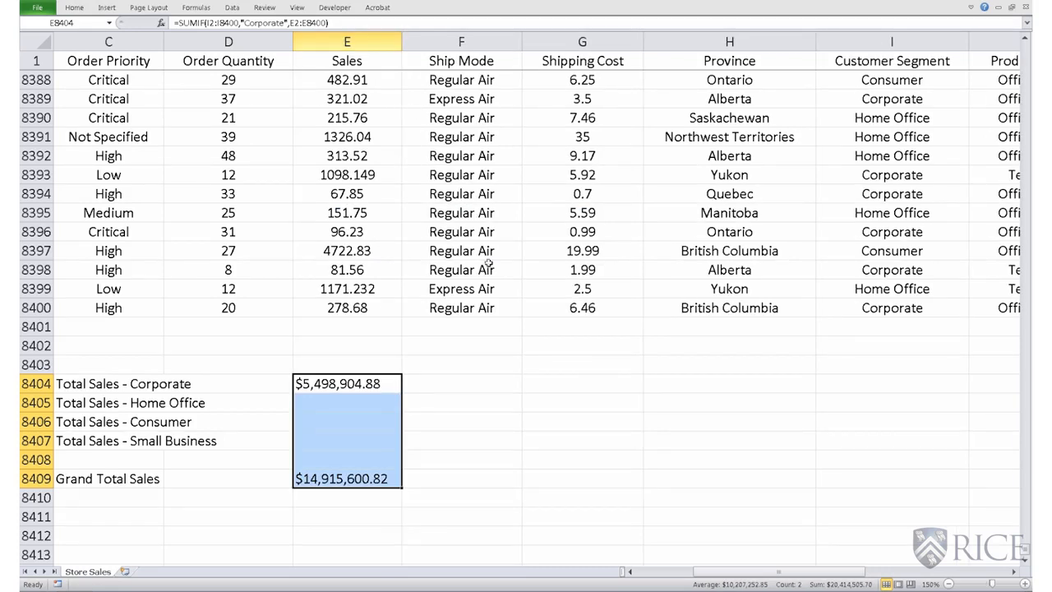
left_click(557, 428)
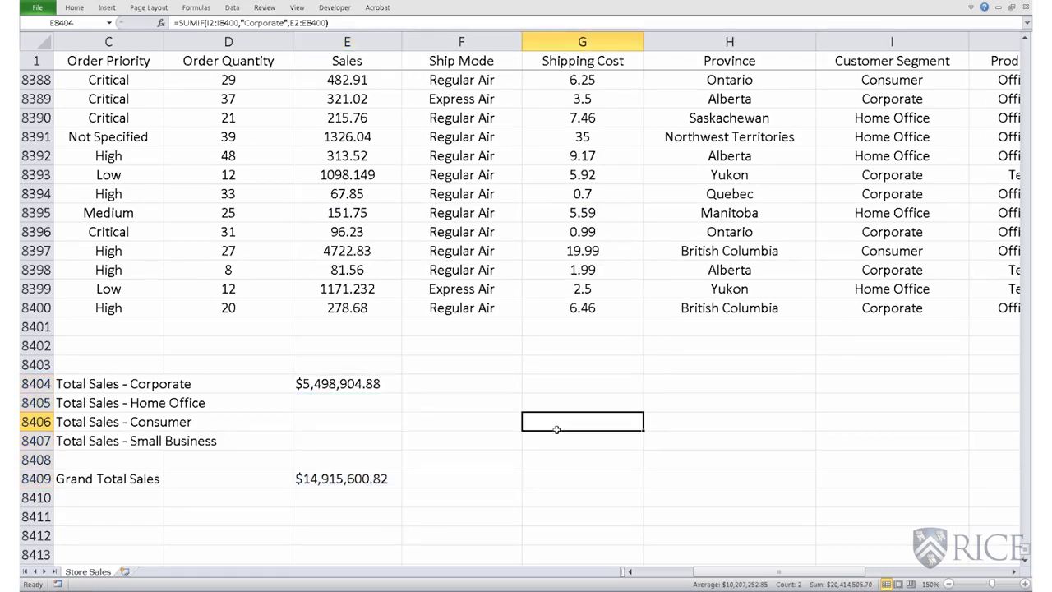
Step: Check the SUMIF formulas behind the Home Office total in E8405 and the Corporate total in E8404
left_click(330, 402)
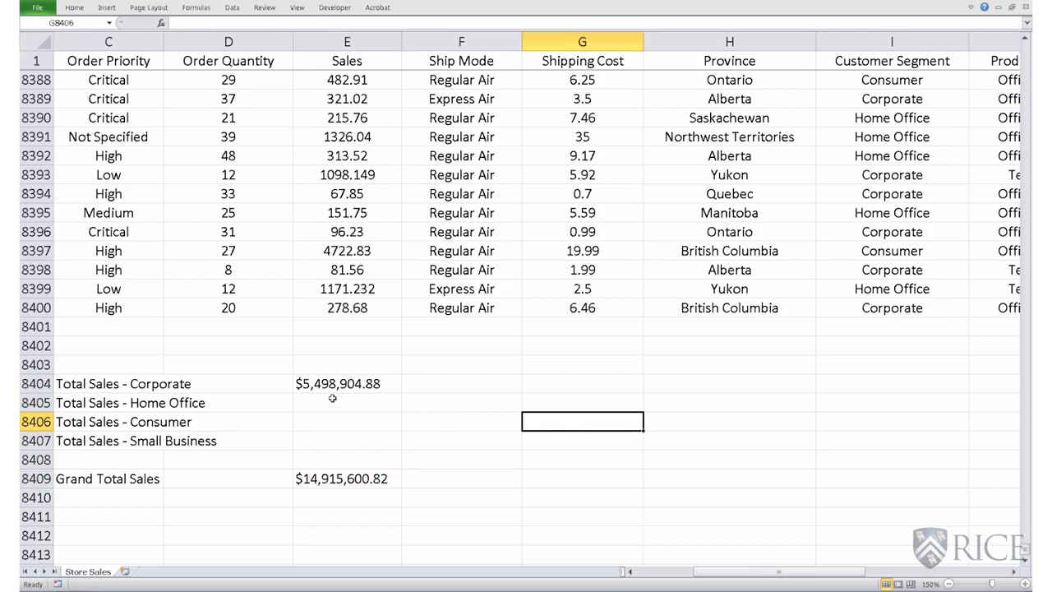
scroll(317, 525, "down", 2)
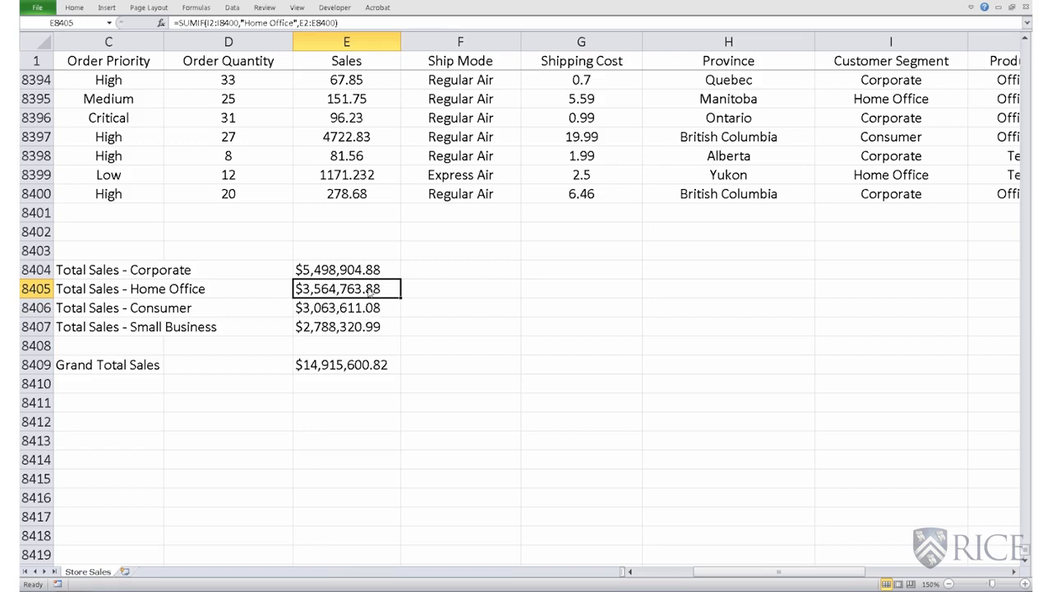
left_click(373, 273)
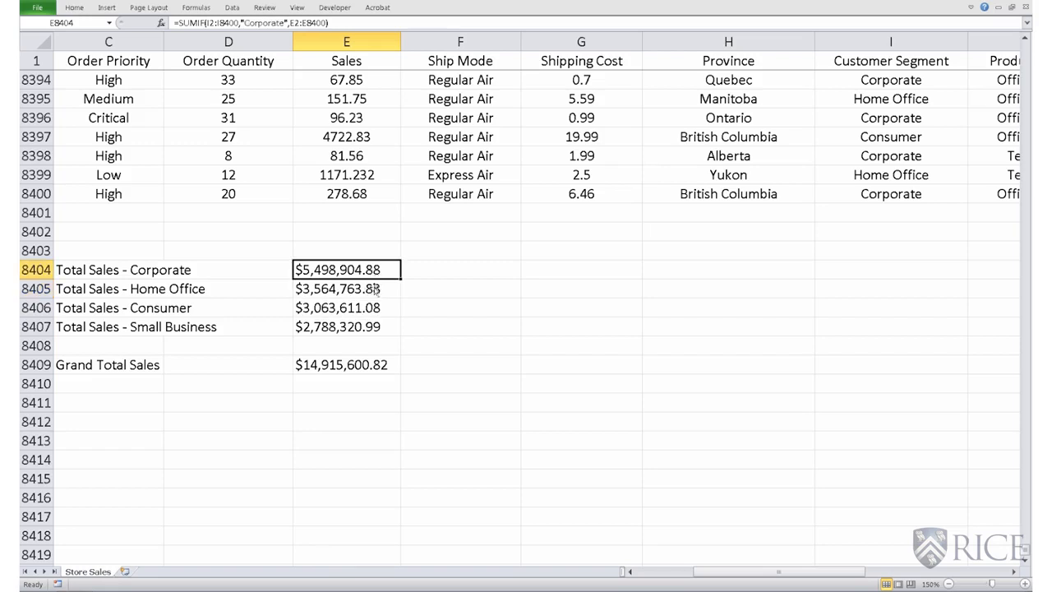